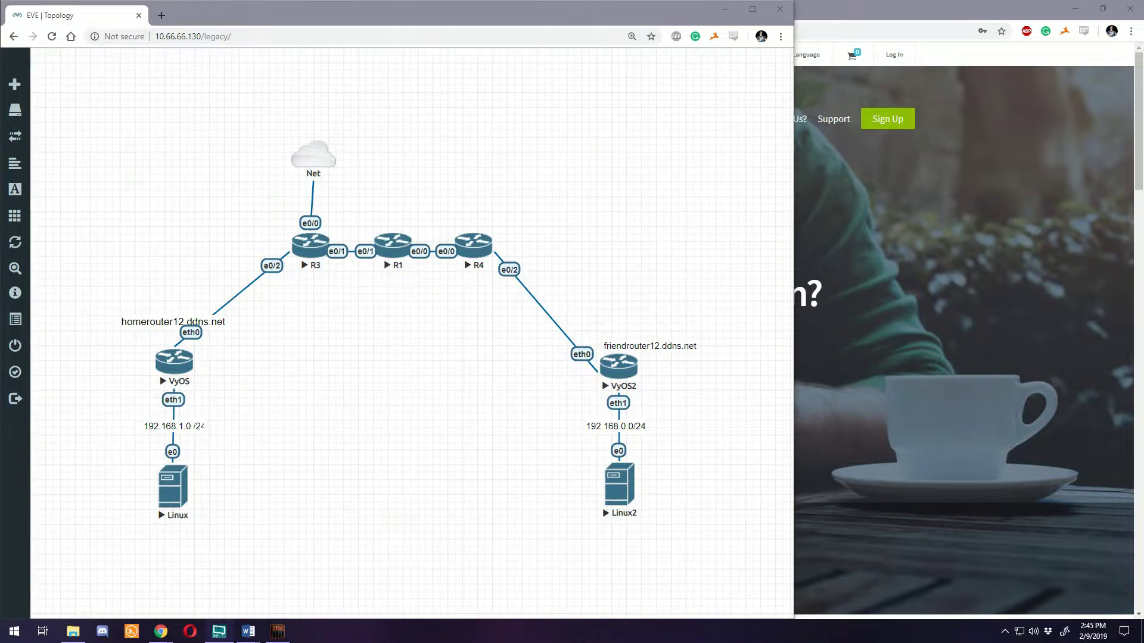
# Bring the Chrome window showing noip.com in front of the EVE-NG topology
pyautogui.click(811, 267)
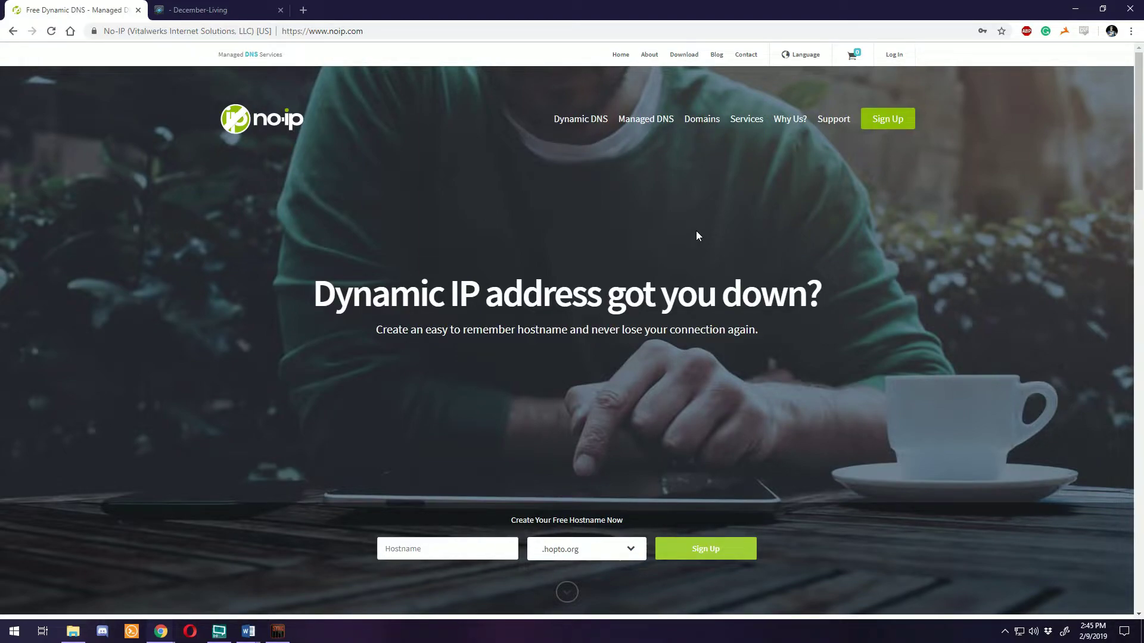
# Open the No-IP sign-up page and look over the Create Your No-IP Account form
pyautogui.click(881, 120)
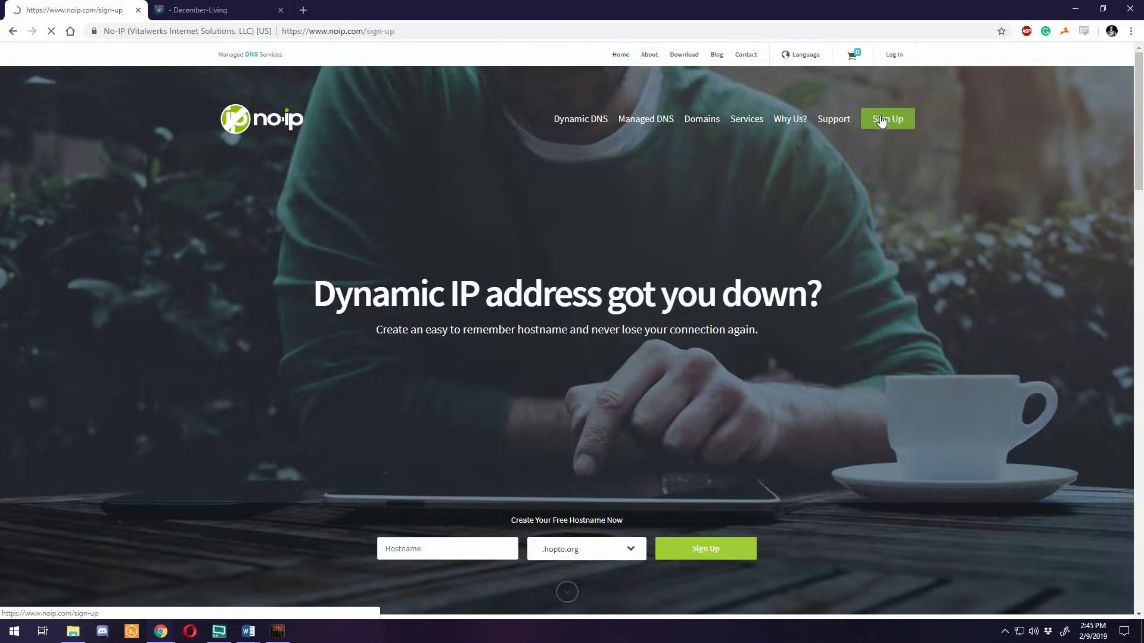
pyautogui.scroll(-2, 478, 209)
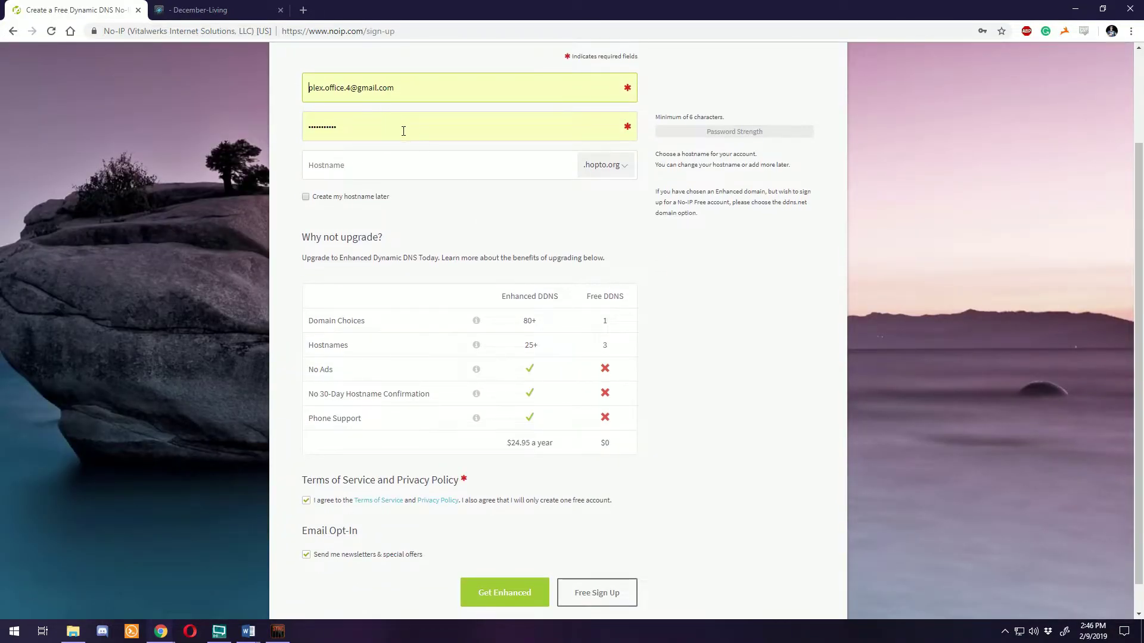
pyautogui.scroll(-1, 405, 131)
pyautogui.scroll(3, 453, 167)
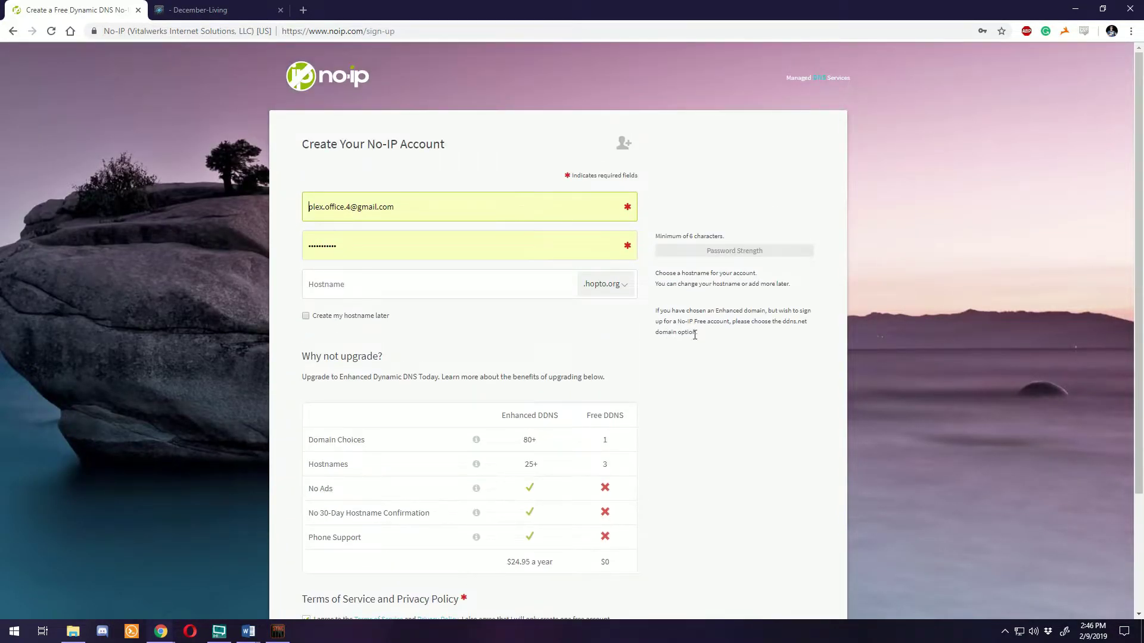
pyautogui.scroll(-3, 615, 234)
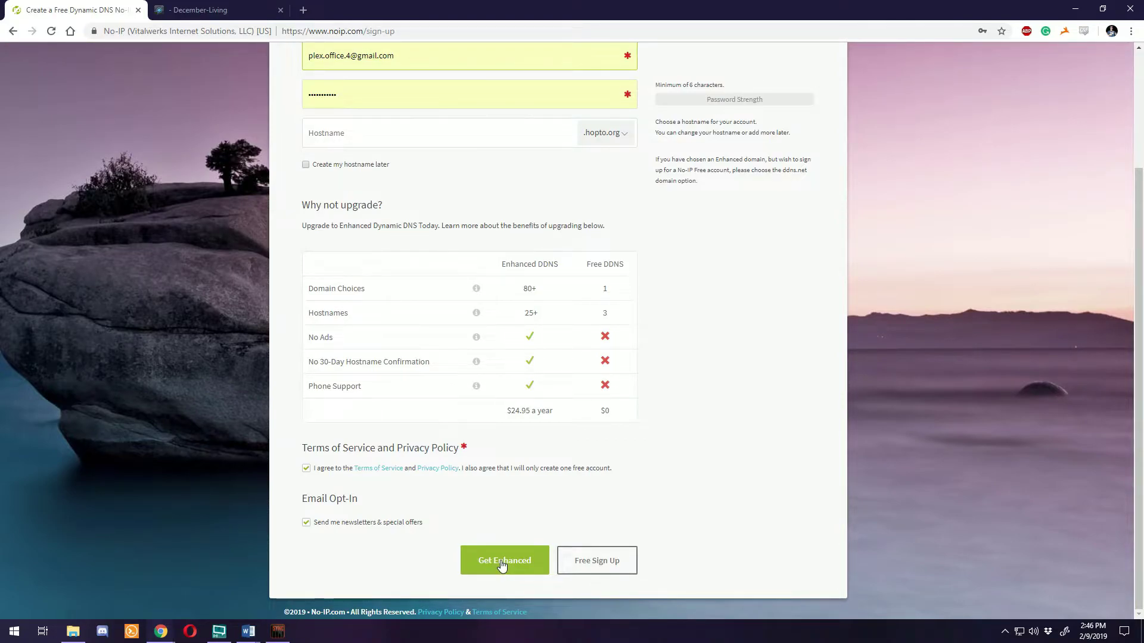
pyautogui.scroll(3, 471, 440)
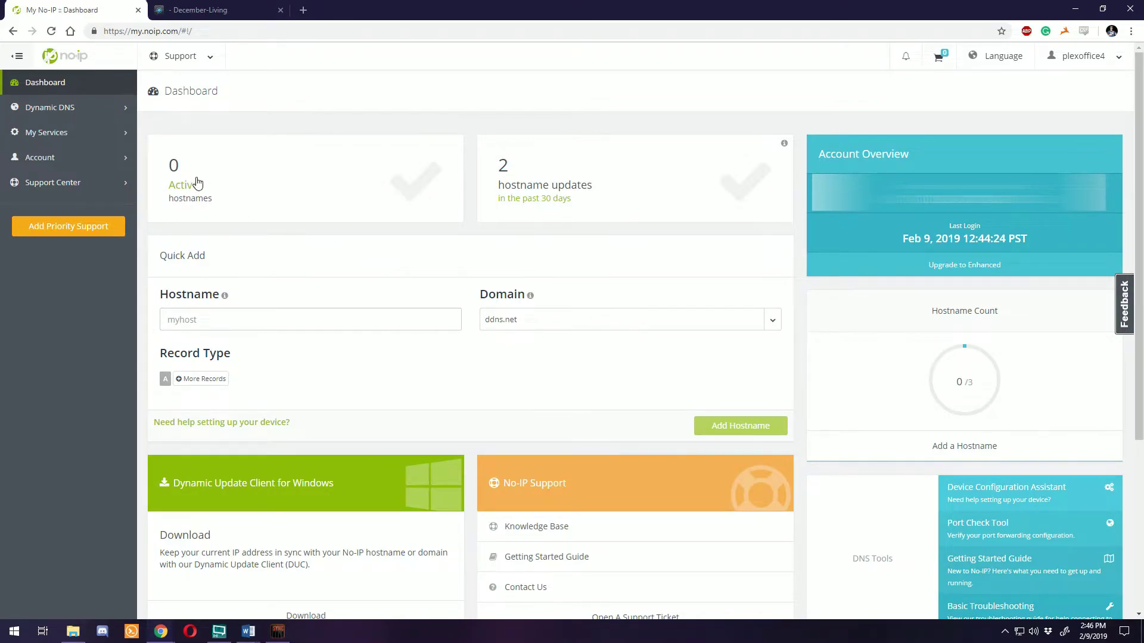
# Add the free hostname homerouter12 on the ddns.net domain
pyautogui.click(394, 323)
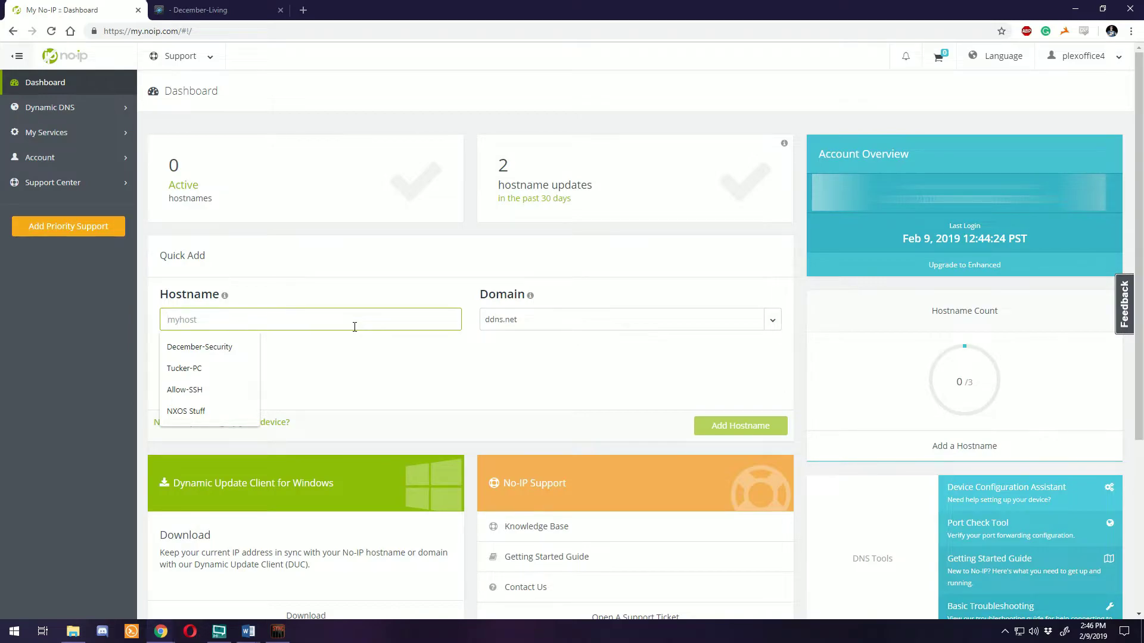
pyautogui.write('homerouter2')
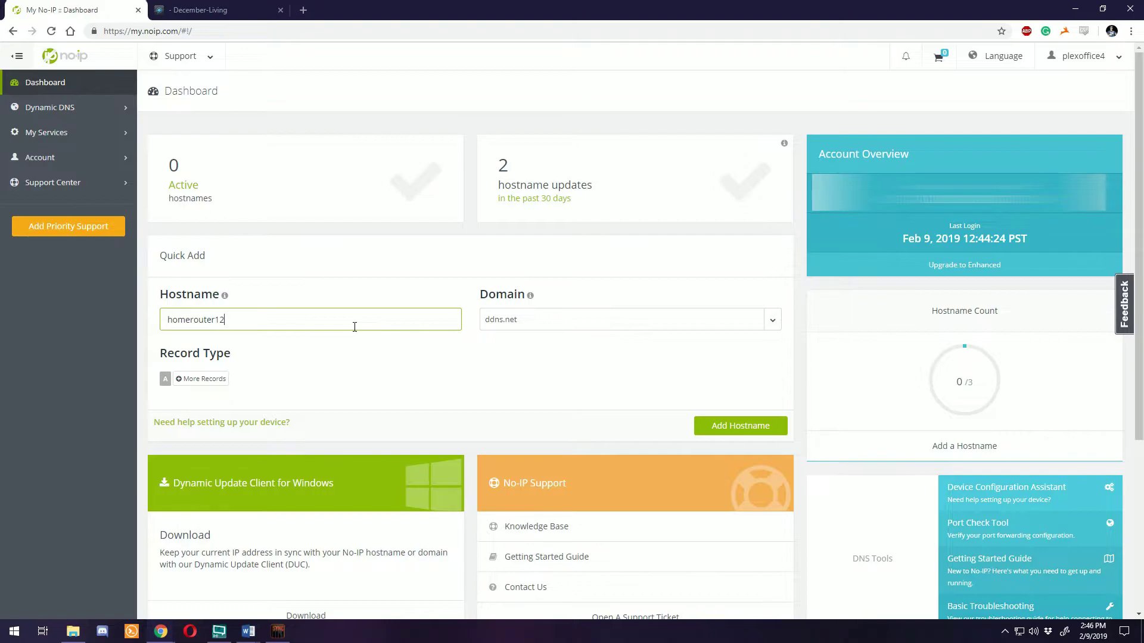
pyautogui.click(546, 322)
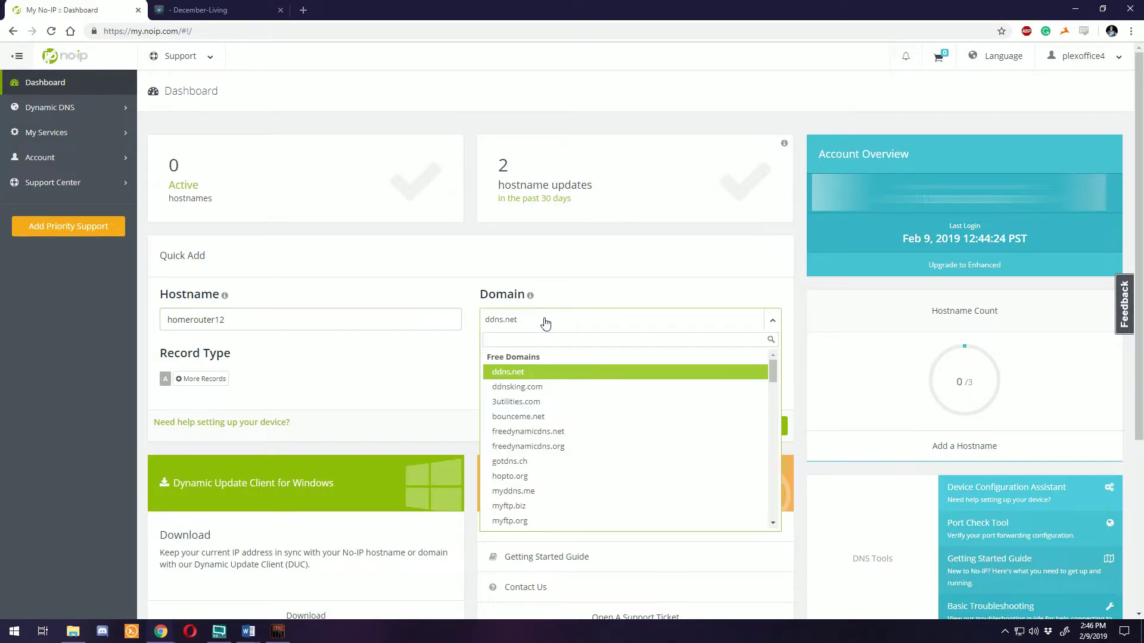
pyautogui.scroll(-1, 536, 393)
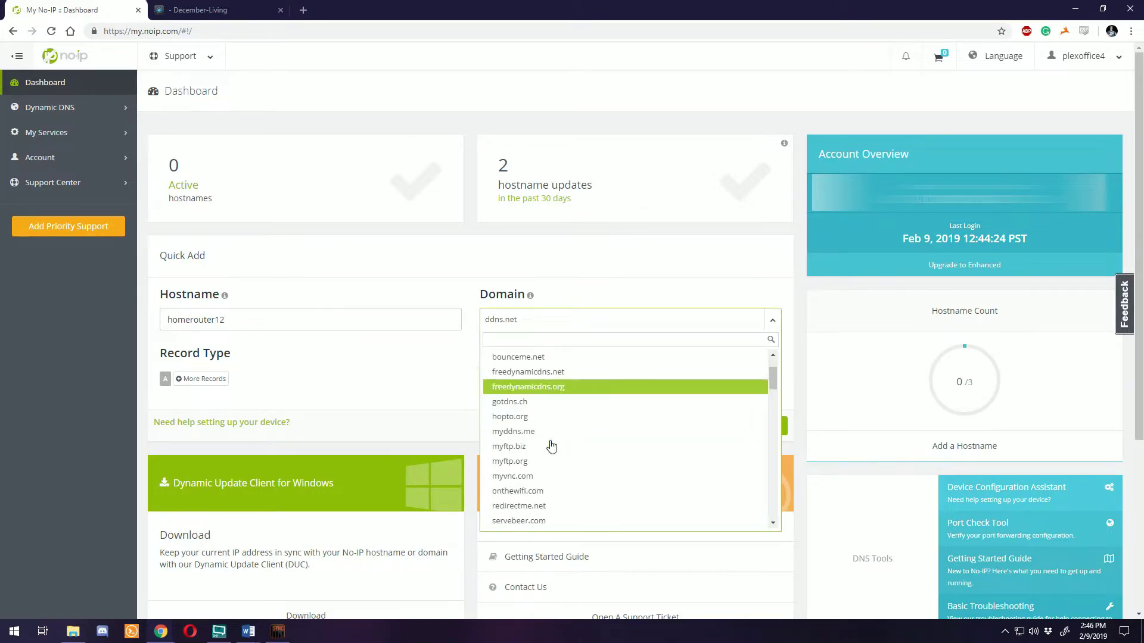
pyautogui.scroll(1, 541, 428)
pyautogui.click(513, 377)
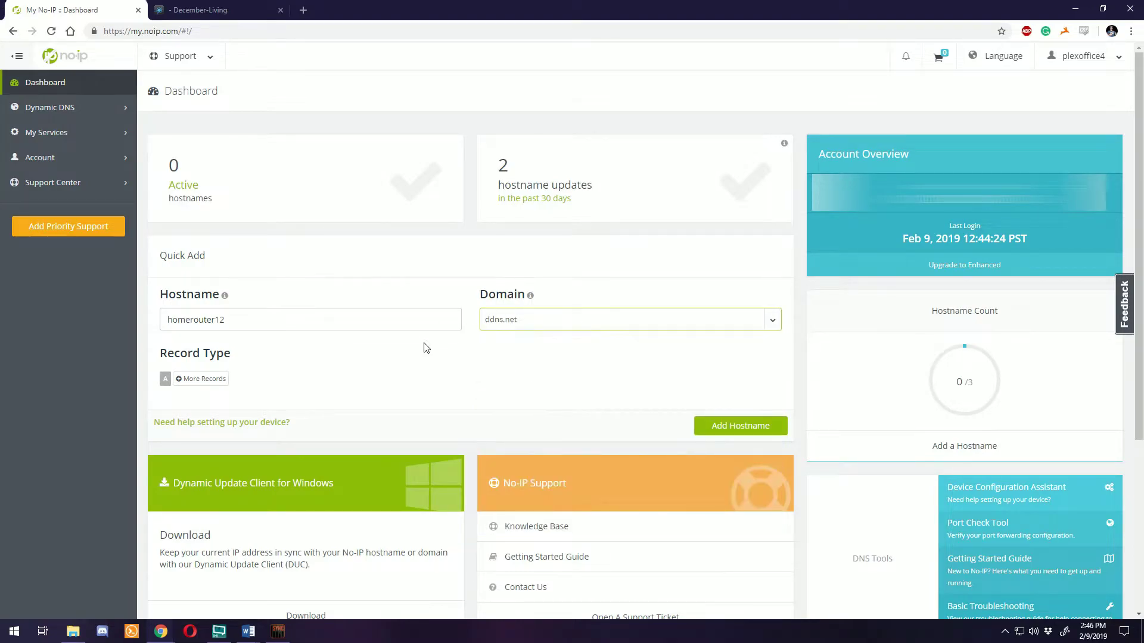
pyautogui.click(719, 426)
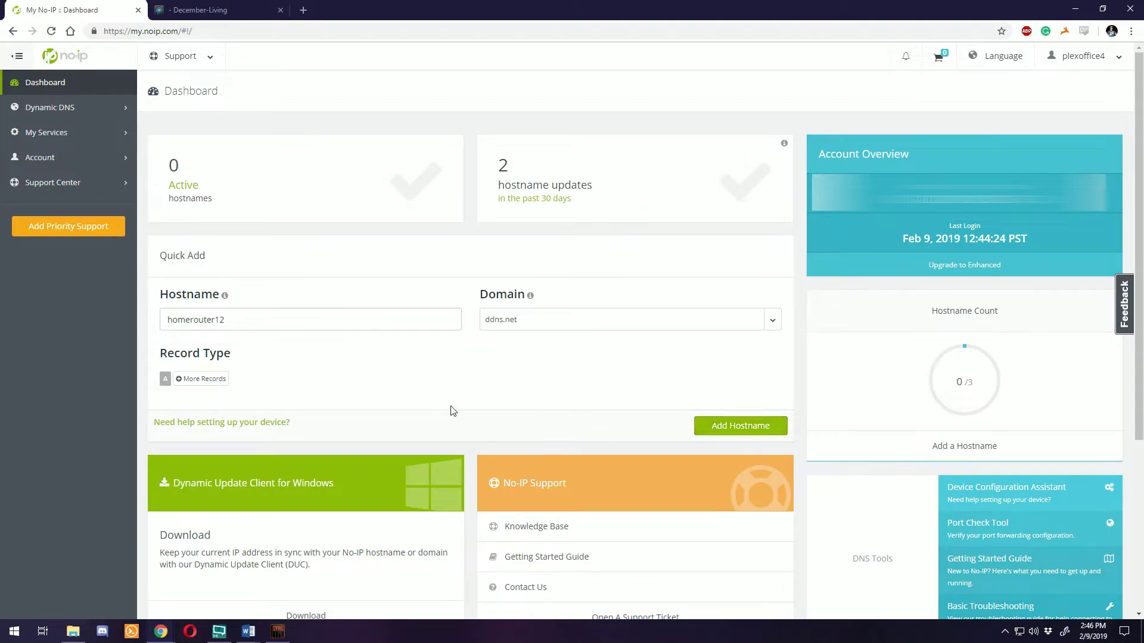
# Add a second hostname, friendrouter12.ddns.net
pyautogui.click(268, 320)
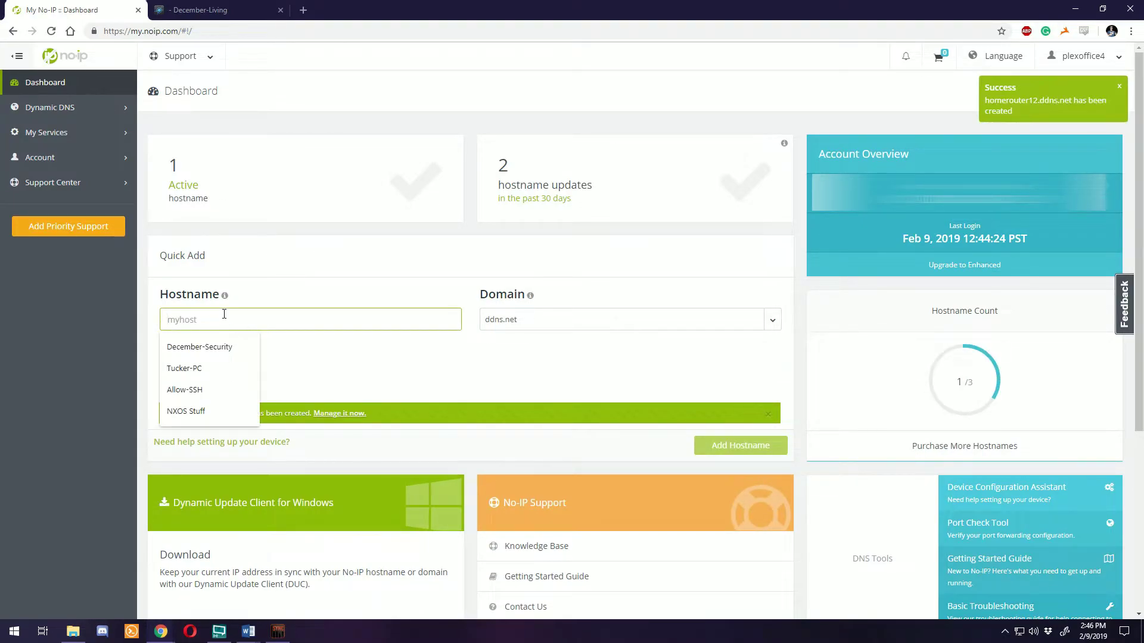
pyautogui.write('friendrout')
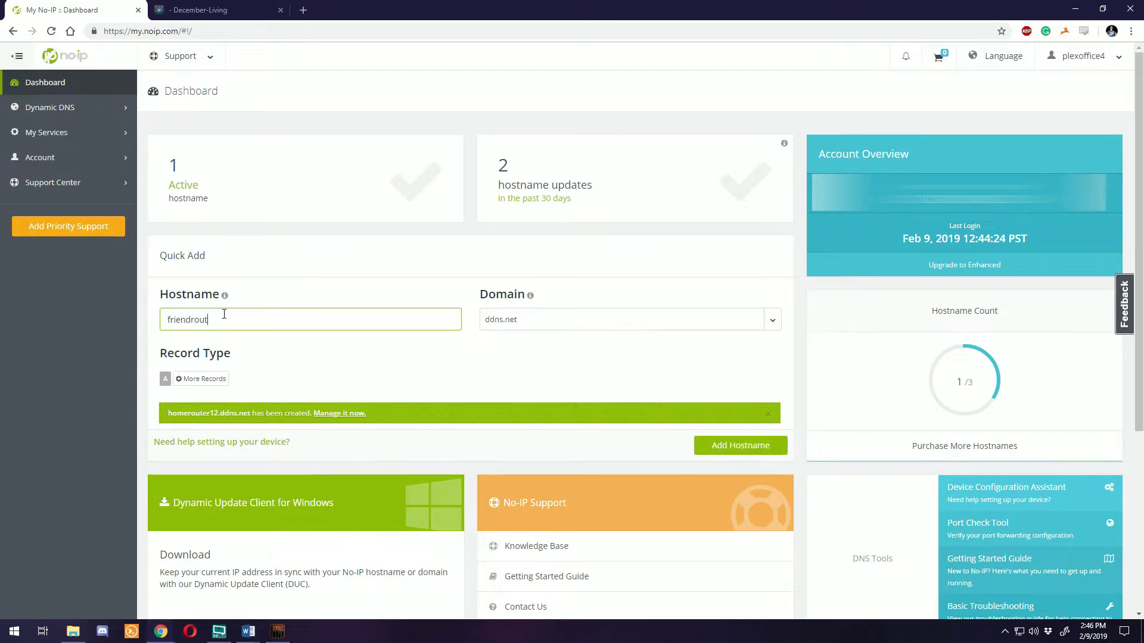
pyautogui.write('er12')
pyautogui.click(462, 341)
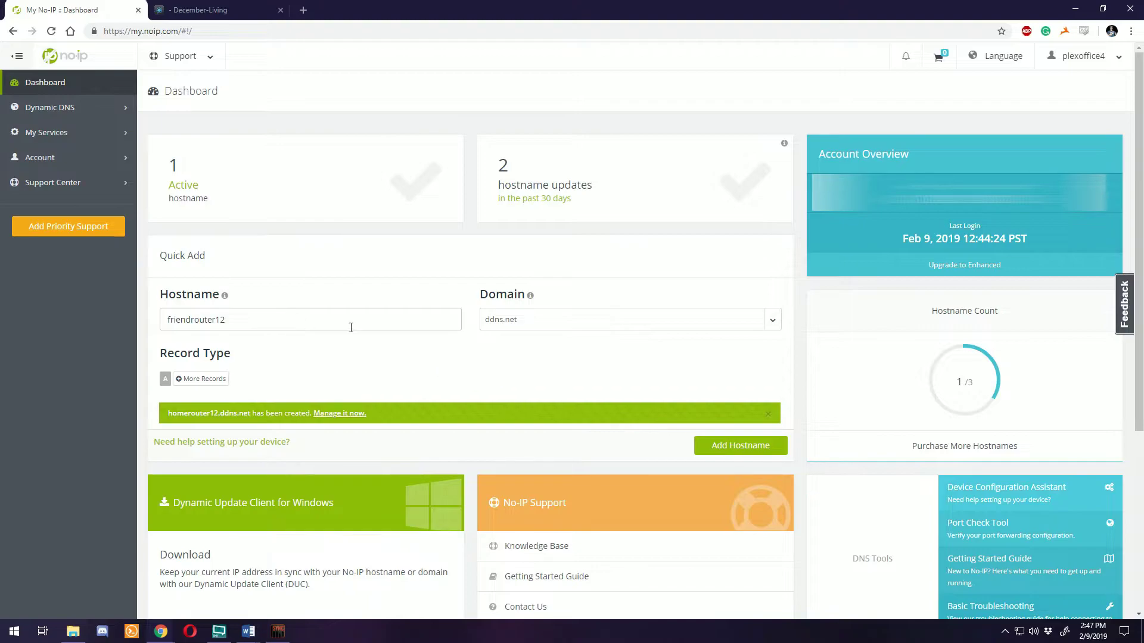
pyautogui.click(736, 445)
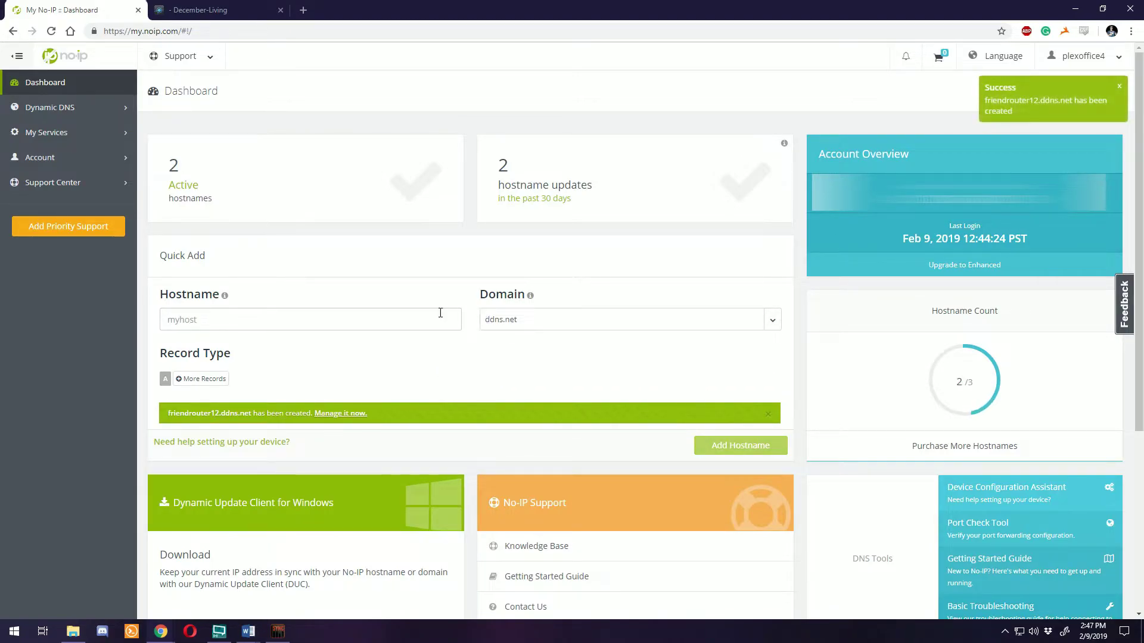
pyautogui.click(253, 179)
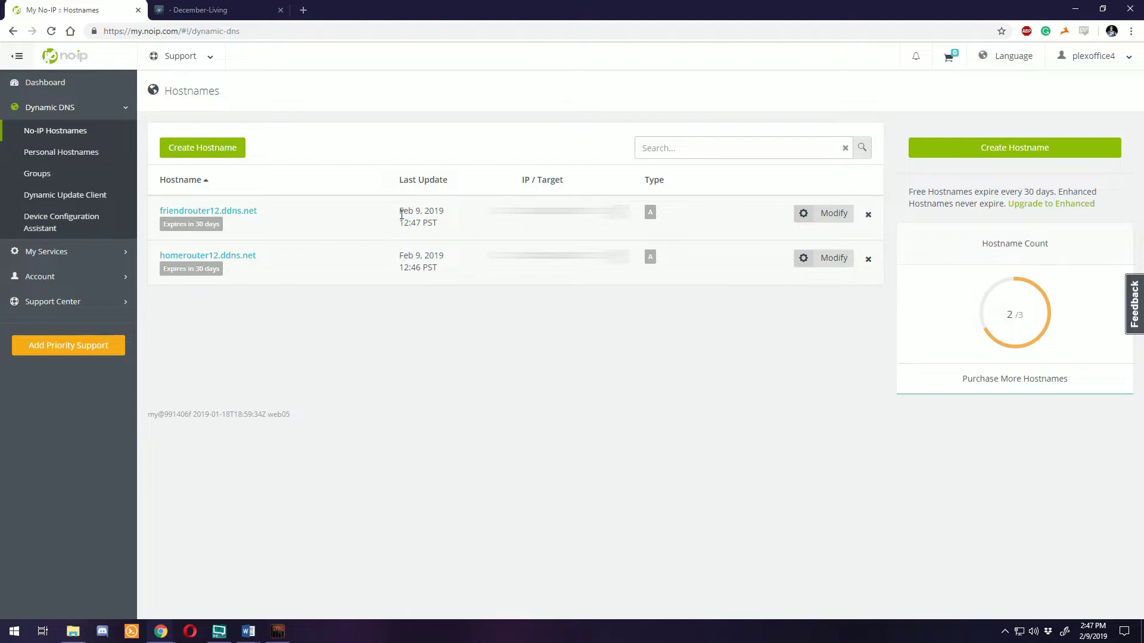
pyautogui.moveTo(401, 214); pyautogui.dragTo(434, 222)
pyautogui.click(443, 255)
pyautogui.doubleClick(557, 210)
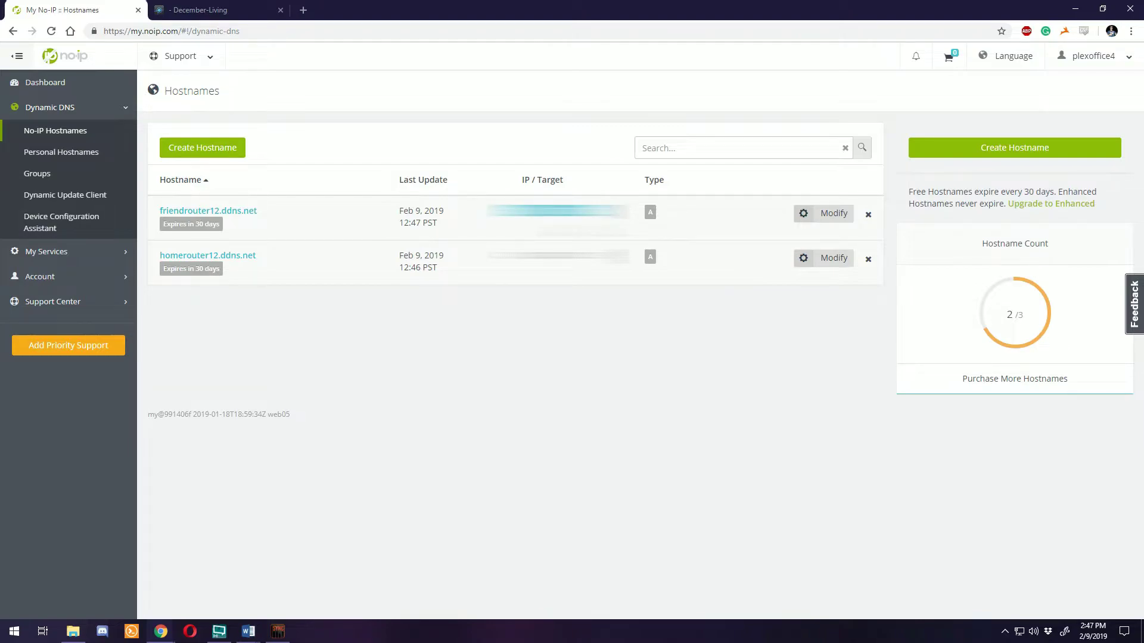
pyautogui.doubleClick(557, 255)
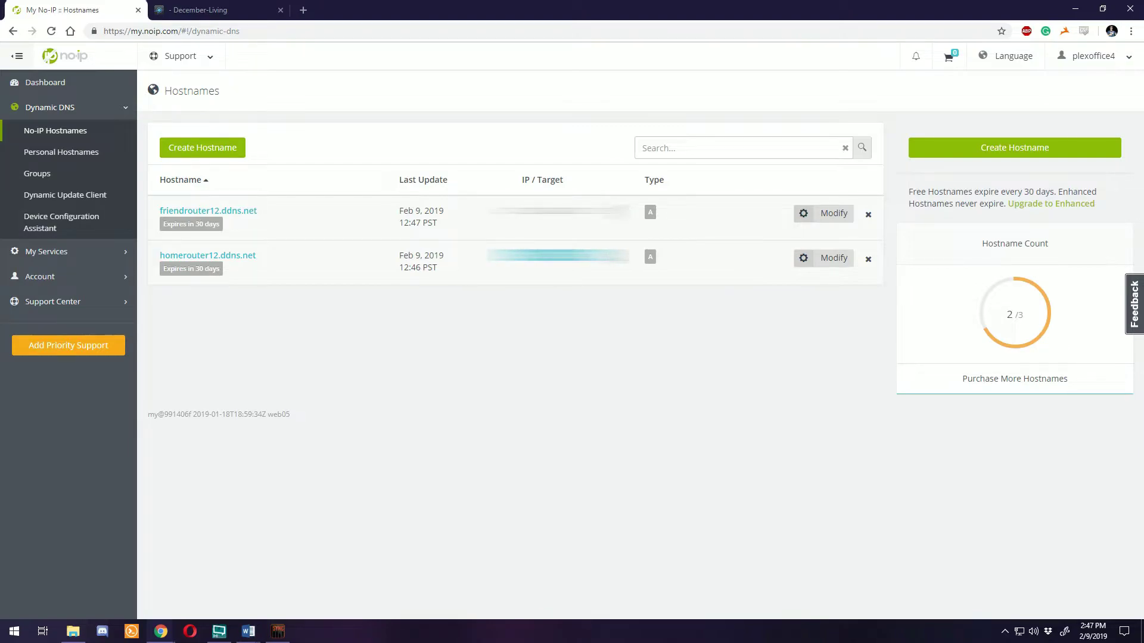
pyautogui.click(448, 326)
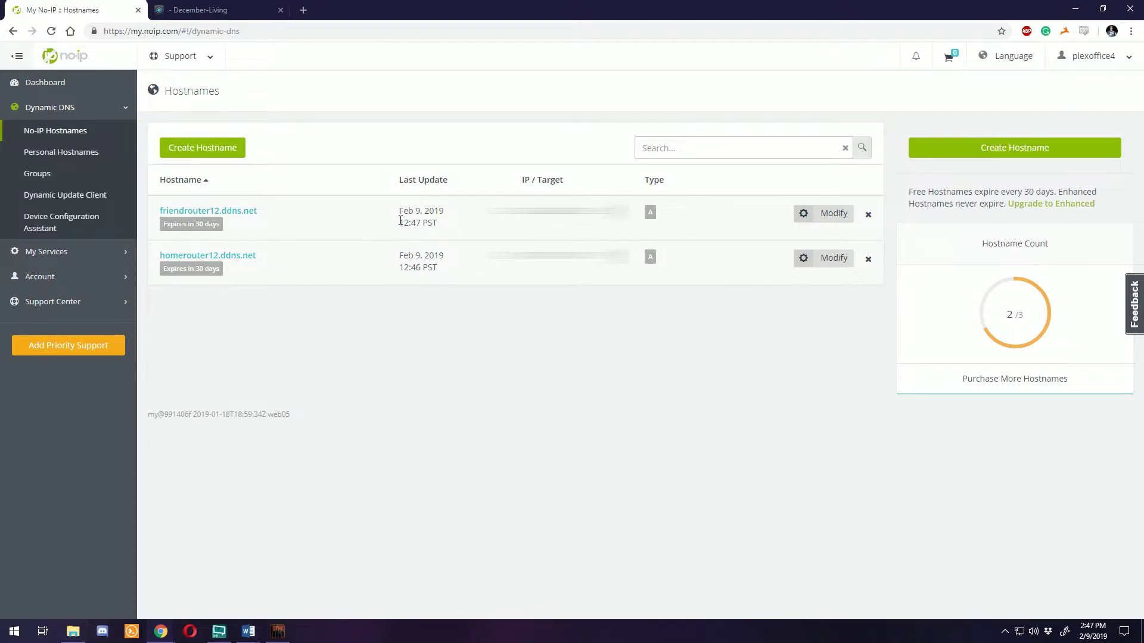
# In the EdgeRouter's eth0 Dynamic DNS entry, leave the Web check set to '-'
pyautogui.click(227, 13)
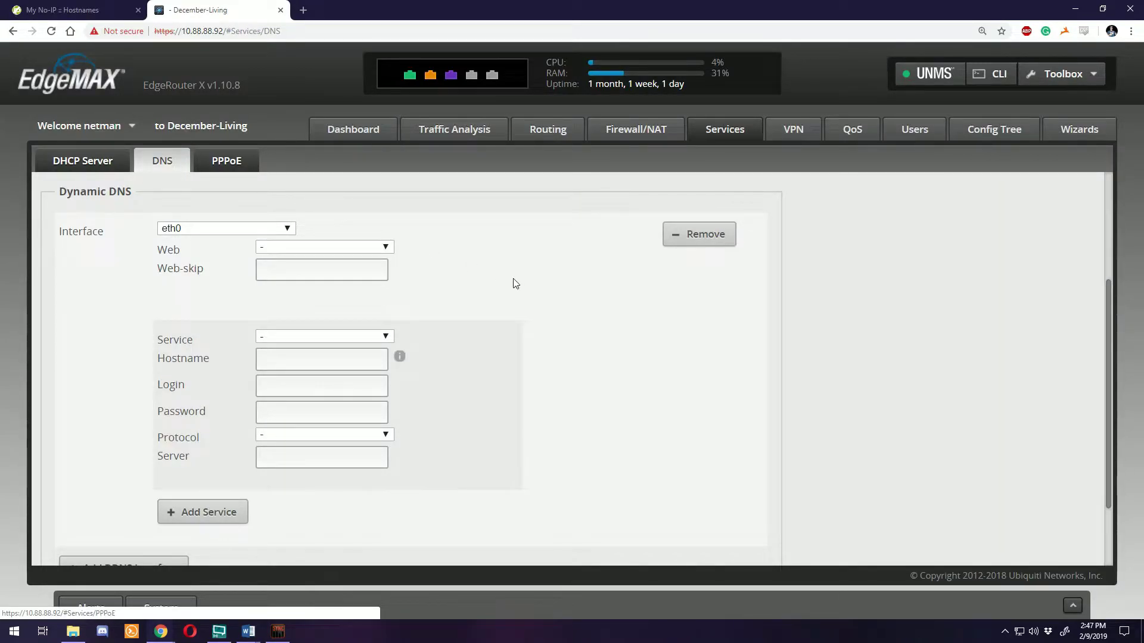
pyautogui.scroll(3, 515, 285)
pyautogui.scroll(-3, 518, 282)
pyautogui.scroll(3, 517, 282)
pyautogui.scroll(-3, 518, 282)
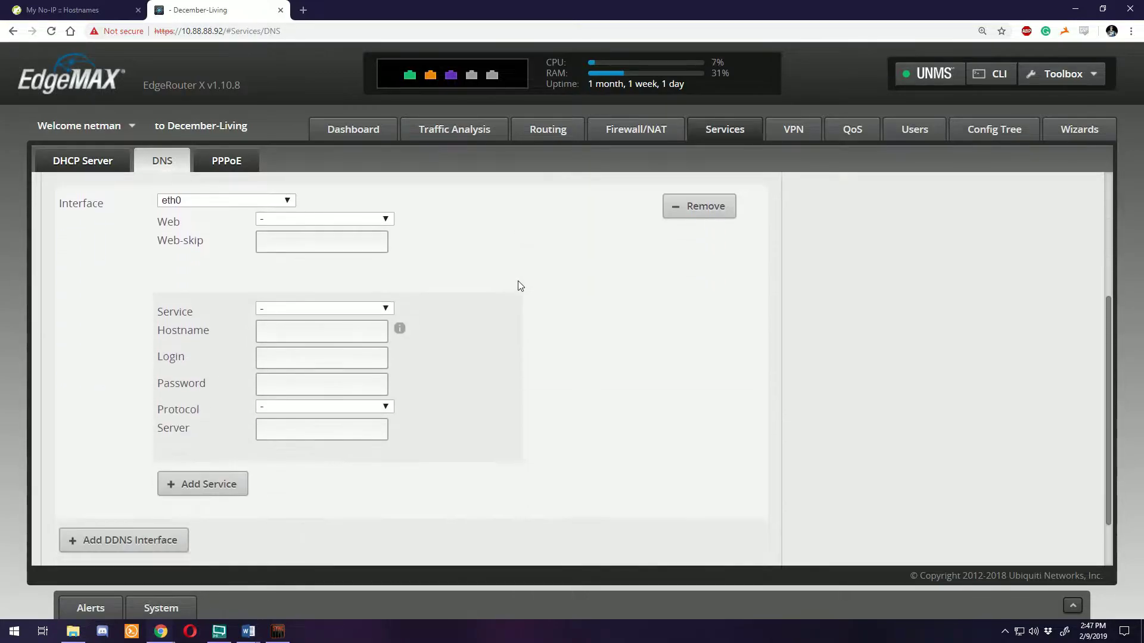
pyautogui.scroll(2, 517, 280)
pyautogui.scroll(-1, 517, 280)
pyautogui.scroll(1, 517, 280)
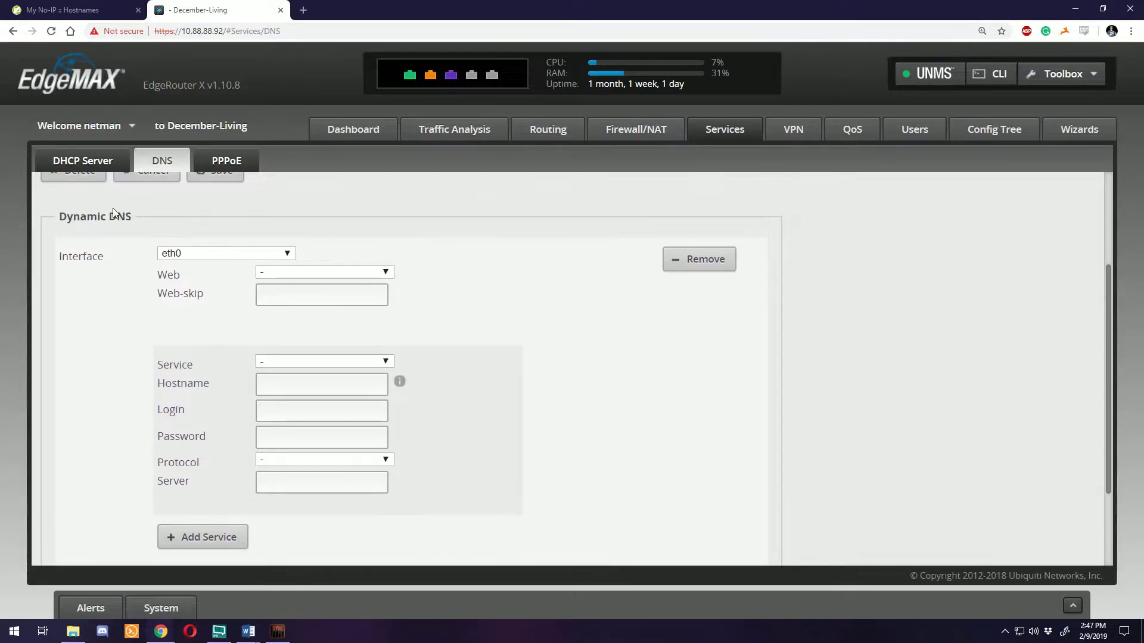
pyautogui.scroll(-1, 499, 252)
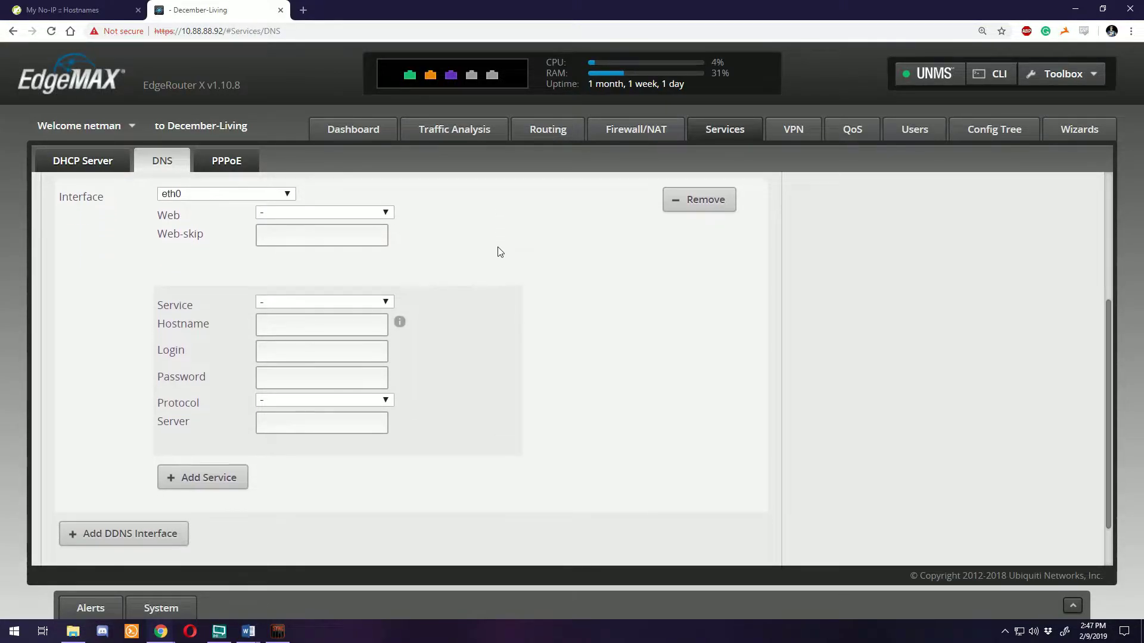
pyautogui.click(379, 216)
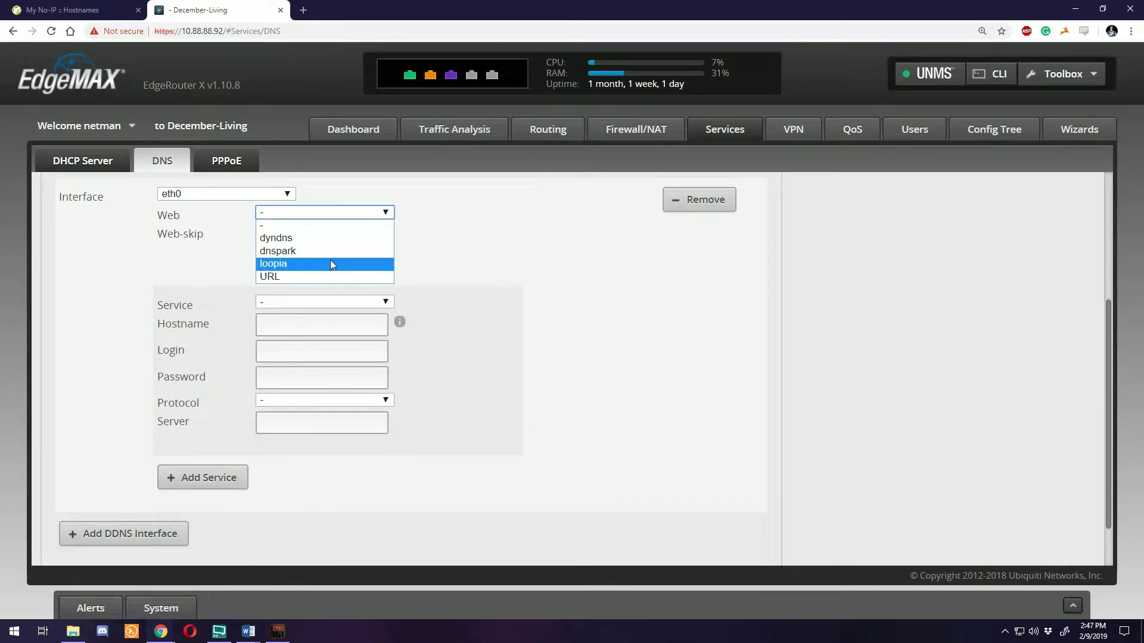
pyautogui.click(201, 241)
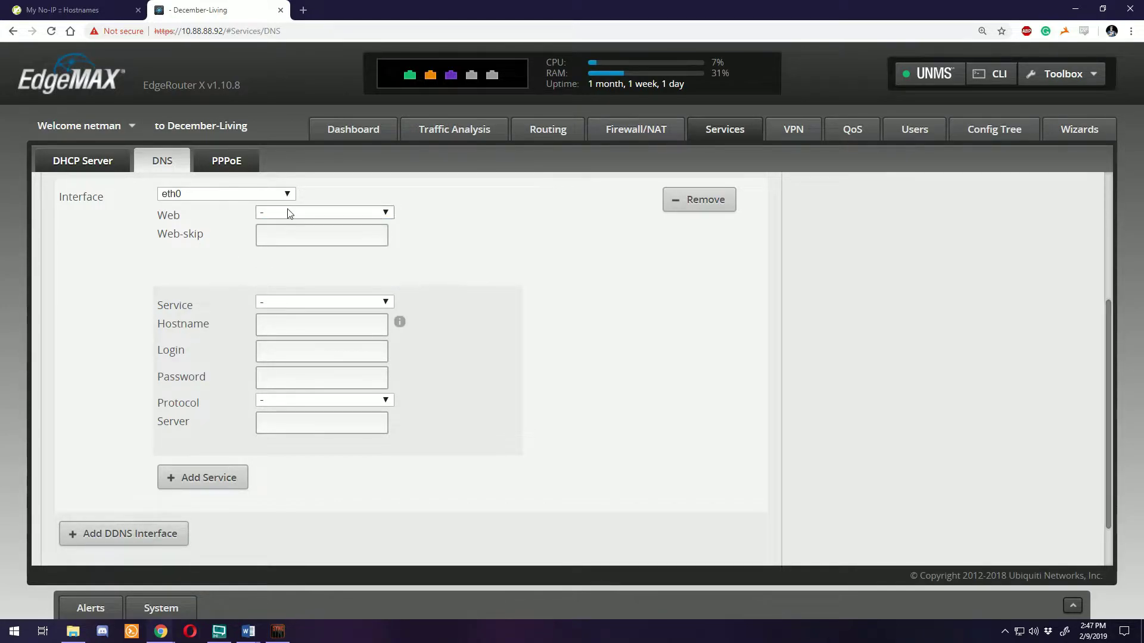
# Choose noip as the DDNS service and enter hostname homerouter12.ddns.net
pyautogui.click(310, 302)
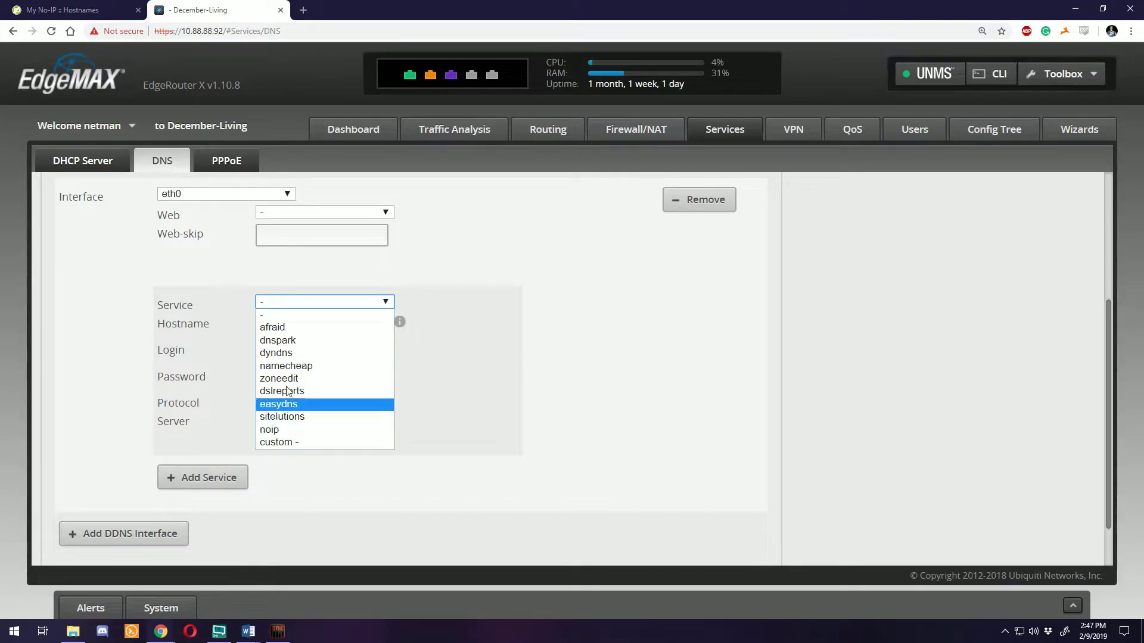
pyautogui.click(286, 429)
pyautogui.click(339, 329)
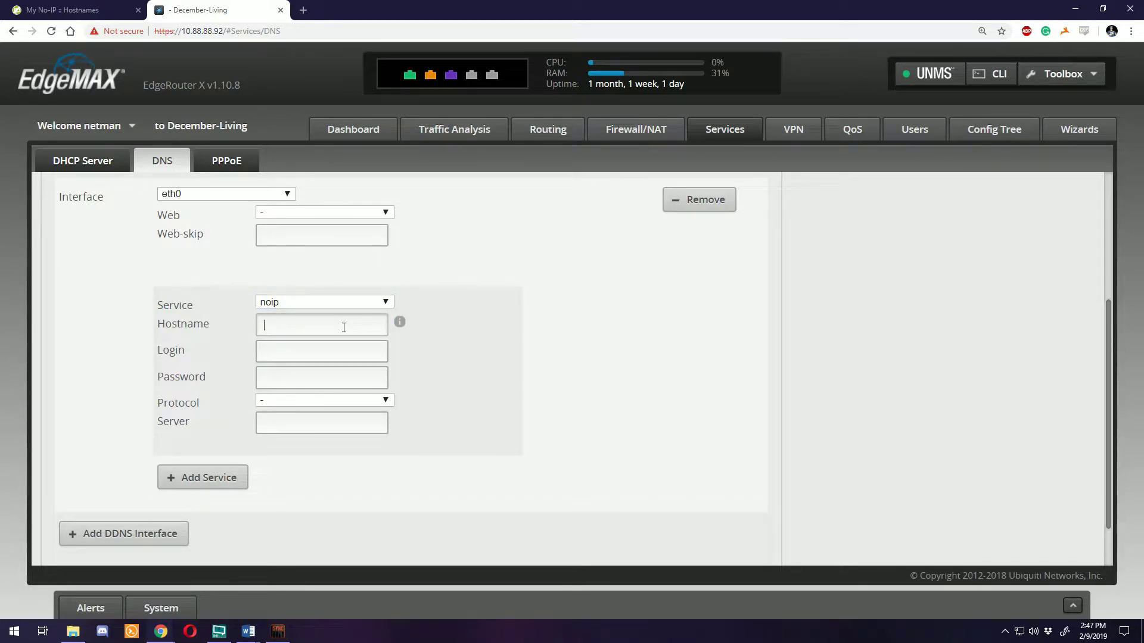
pyautogui.write('homerouter12.ddns.net')
pyautogui.press('Tab')
# Find the account username on No-IP's Account Info page and annotate it
pyautogui.click(41, 9)
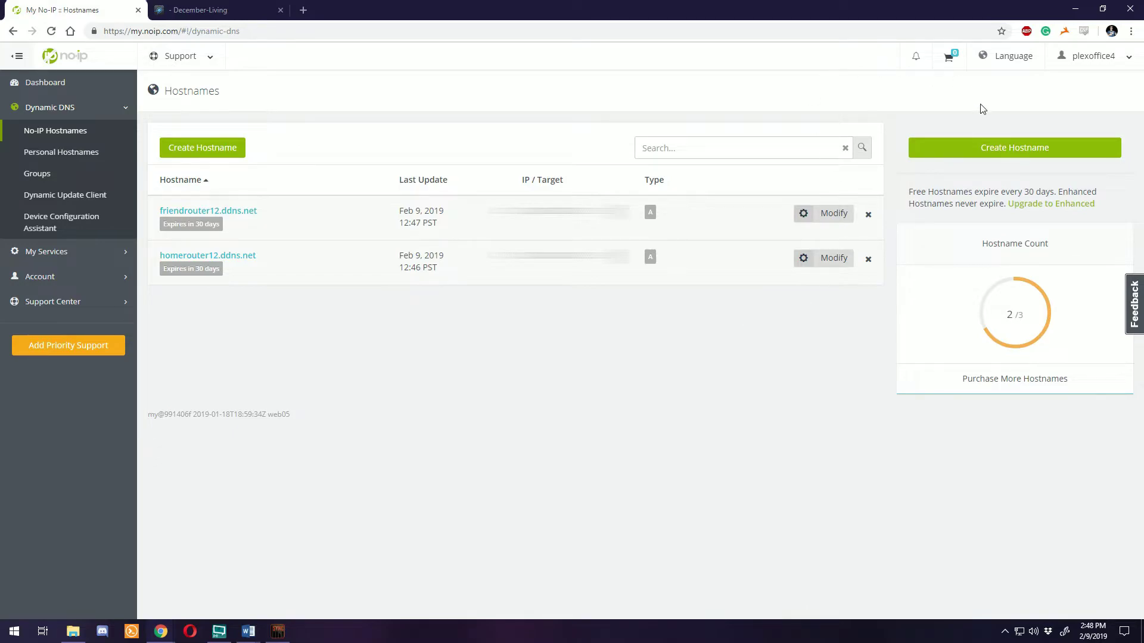
pyautogui.click(1128, 59)
pyautogui.click(1090, 83)
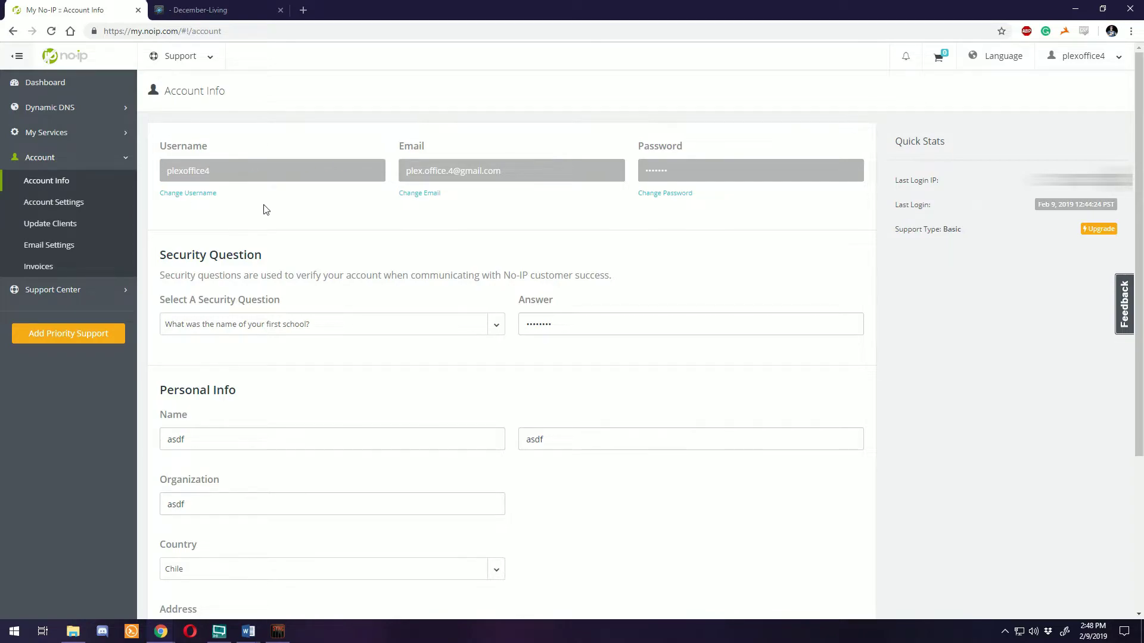
pyautogui.moveTo(298, 125)
pyautogui.mouseDown()
pyautogui.moveTo(200, 124)
pyautogui.moveTo(278, 118)
pyautogui.mouseUp()
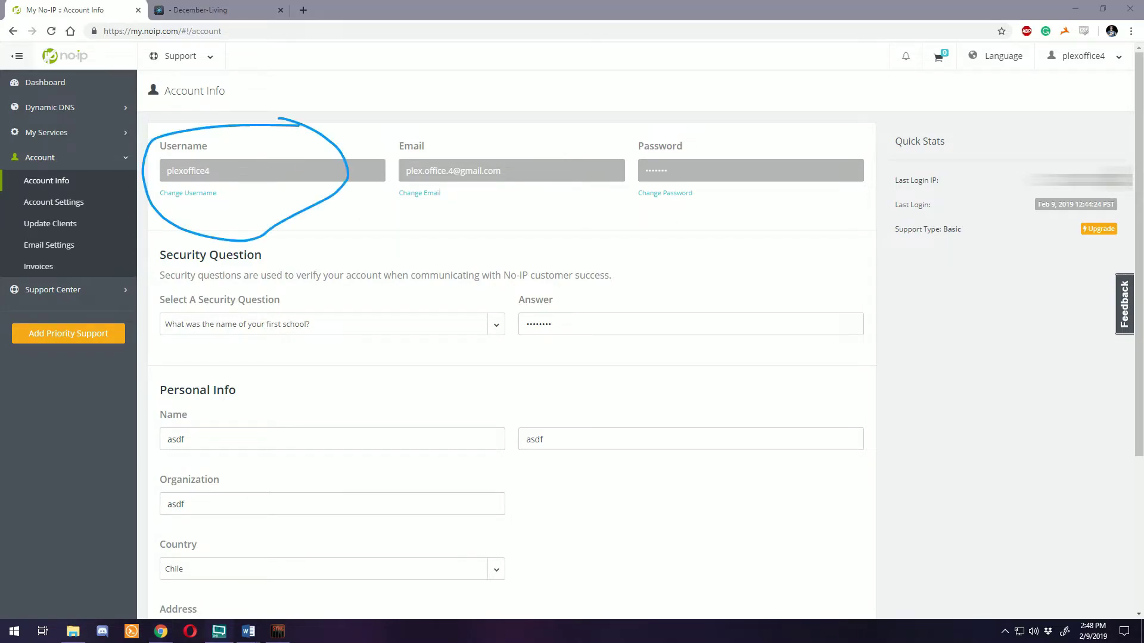
pyautogui.moveTo(484, 87)
pyautogui.mouseDown()
pyautogui.moveTo(512, 122)
pyautogui.moveTo(484, 137)
pyautogui.mouseUp()
# Enter the No-IP account username as login and dynupdate.no-ip.com as the update server
pyautogui.click(202, 11)
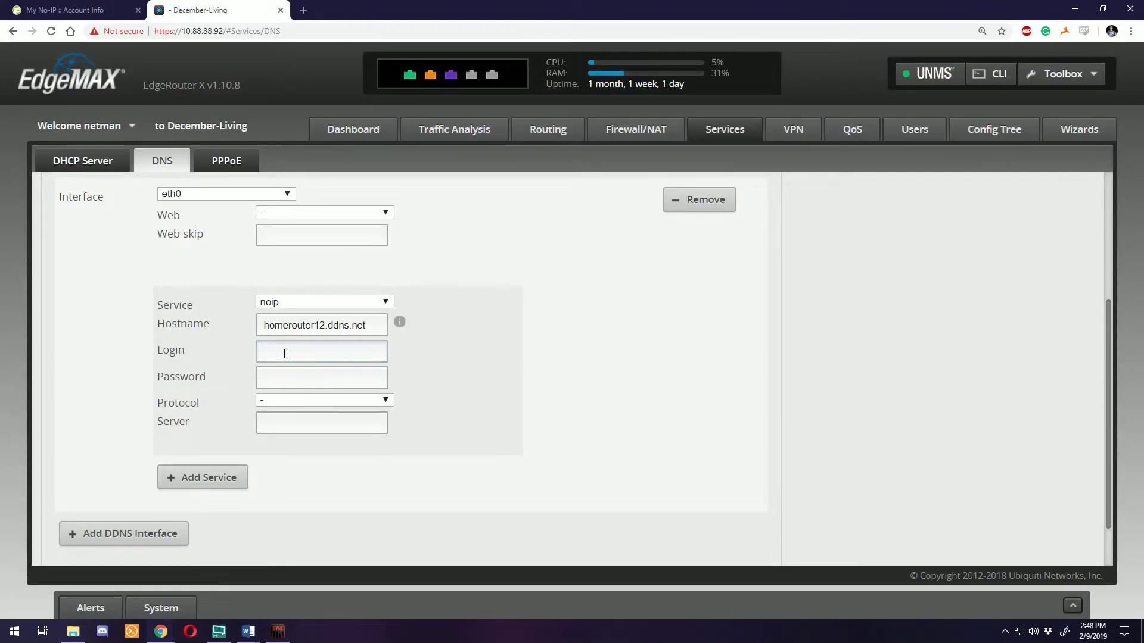
pyautogui.click(284, 353)
pyautogui.write('plexoffice4')
pyautogui.press('Tab')
pyautogui.press('Tab')
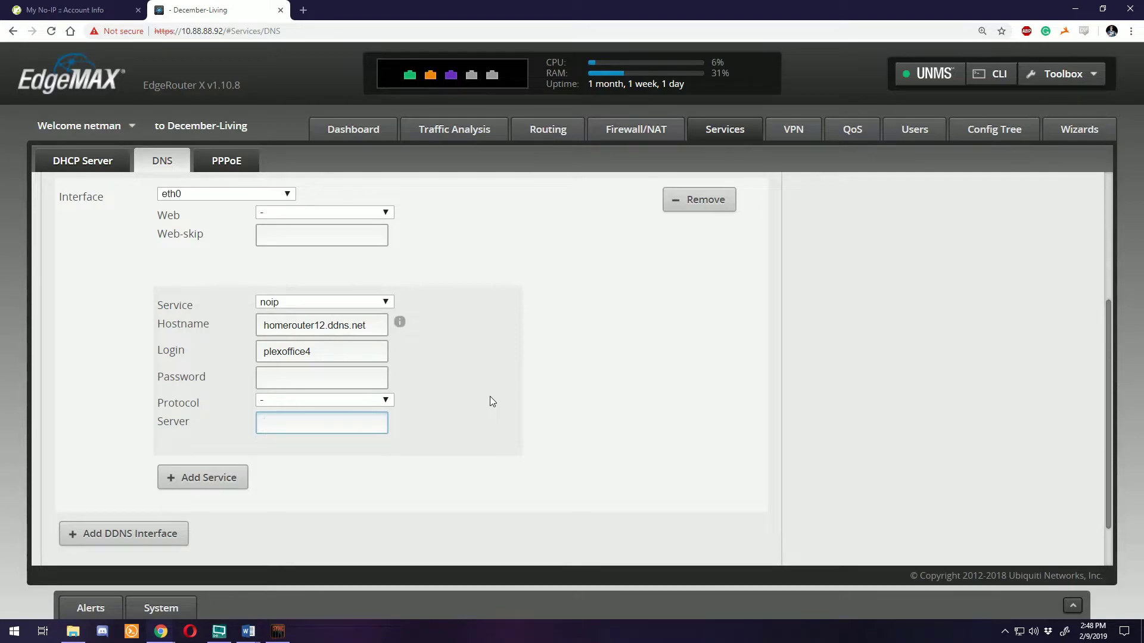
pyautogui.write('dynupdate.no-ip.com')
pyautogui.click(466, 417)
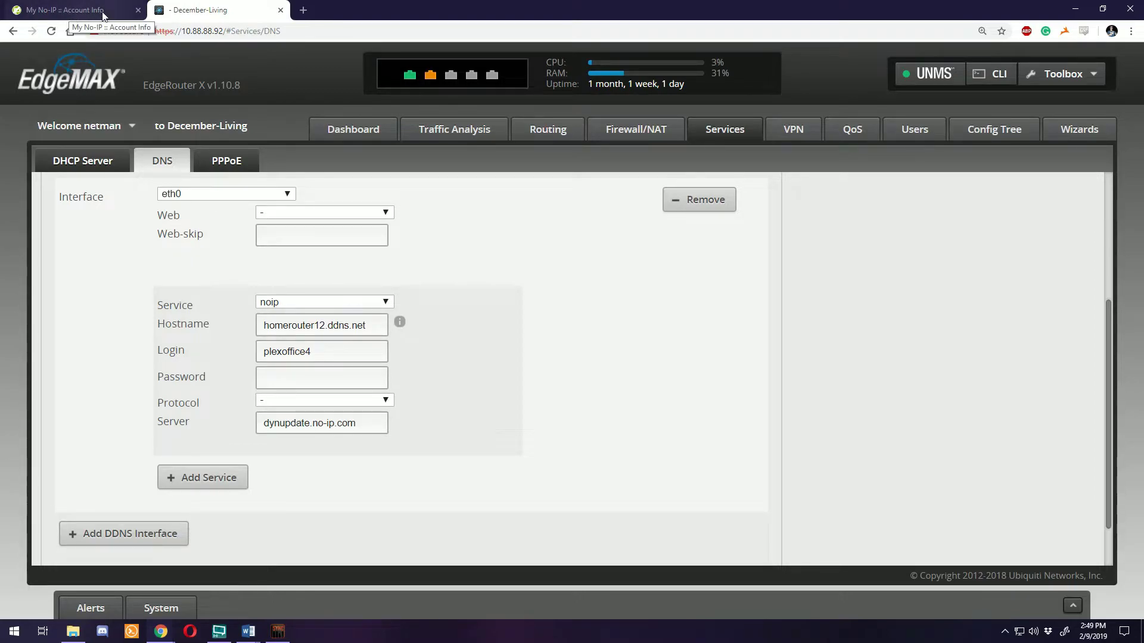
# Open the VyOS HomeRouter node's console from the EVE-NG lab and maximize it
pyautogui.hotkey('alt', 'Tab')
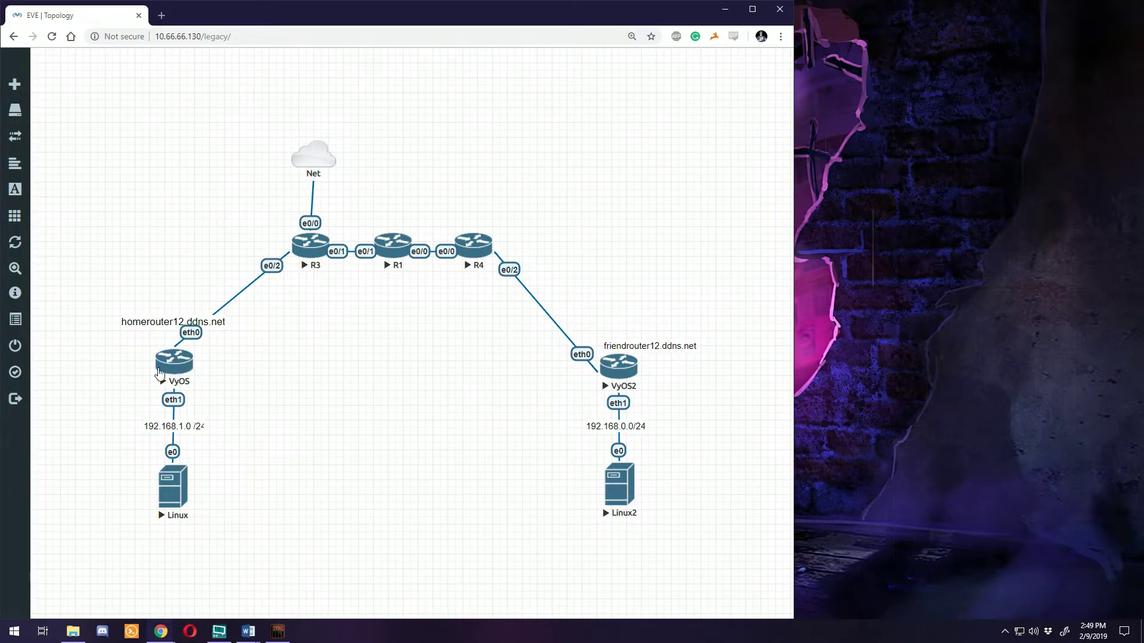
pyautogui.click(173, 365)
pyautogui.doubleClick(436, 120)
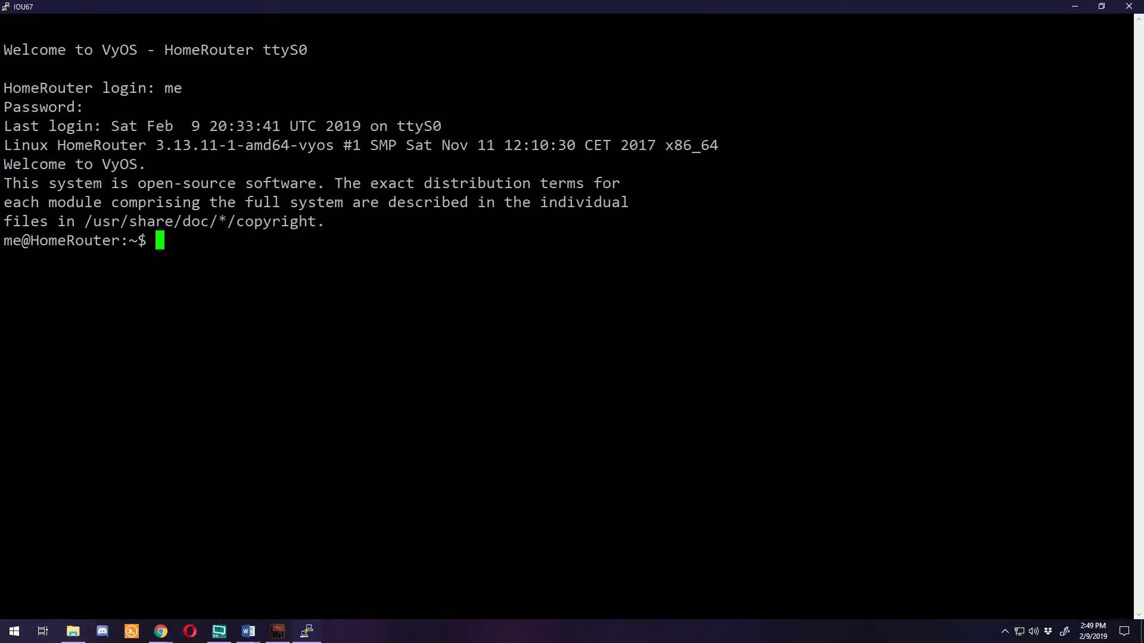
# Enter configuration mode and begin a 'set service dns dynamic' command
pyautogui.write('configure')
pyautogui.press('Return')
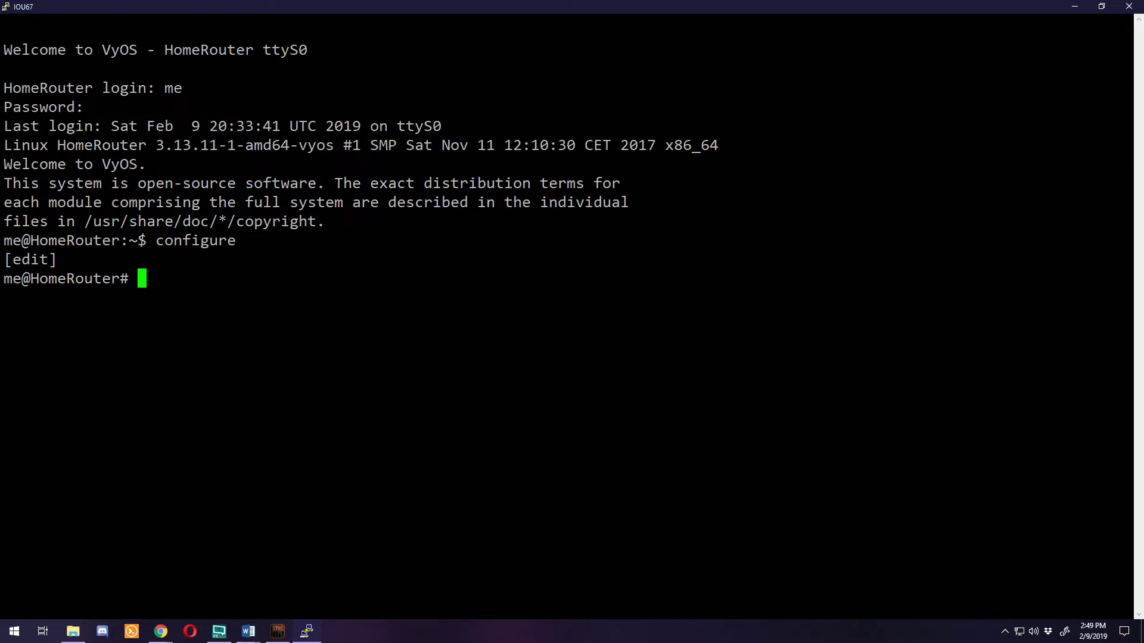
pyautogui.write('set se')
pyautogui.press('Tab')
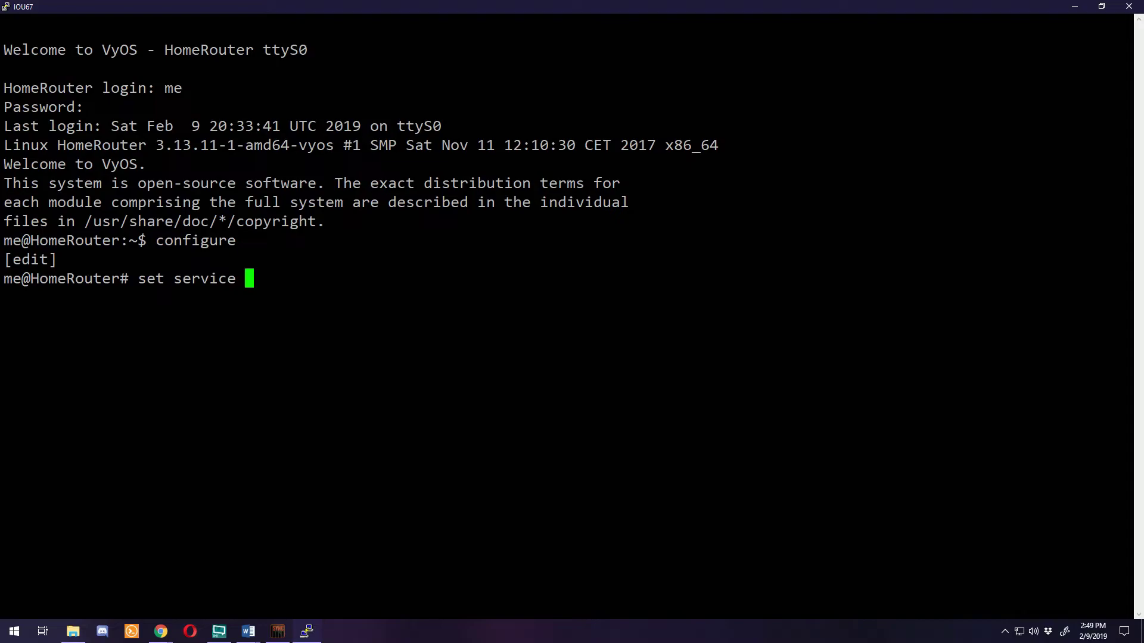
pyautogui.write('dns dy')
pyautogui.press('Tab')
# Extend the command to interface eth0 service and list the available DDNS services
pyautogui.press('Tab')
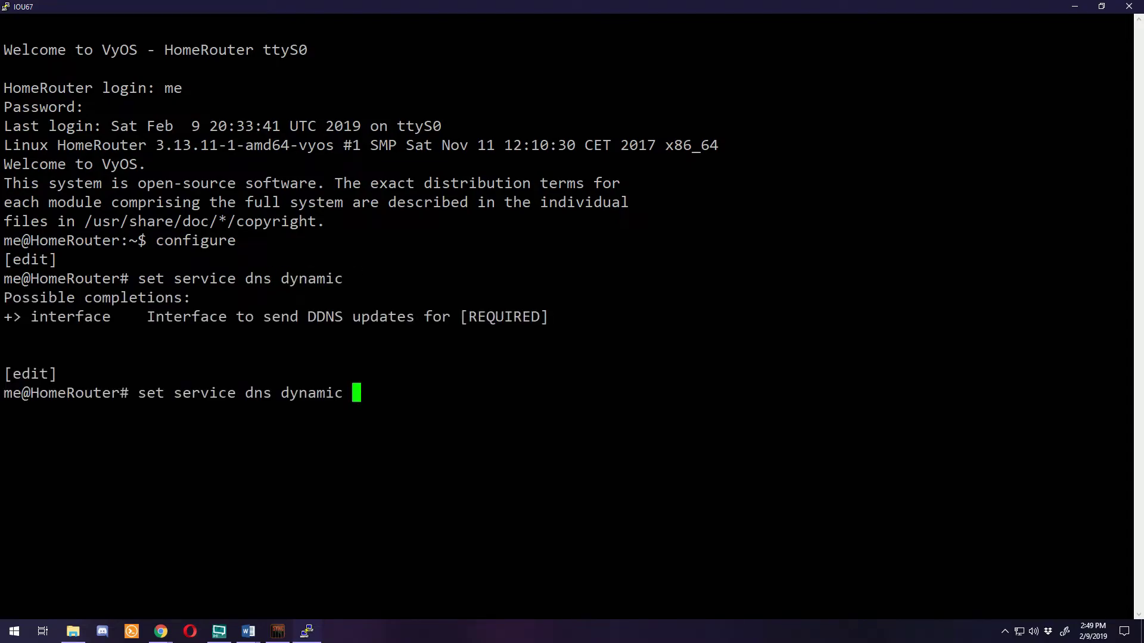
pyautogui.write('int')
pyautogui.press('Tab')
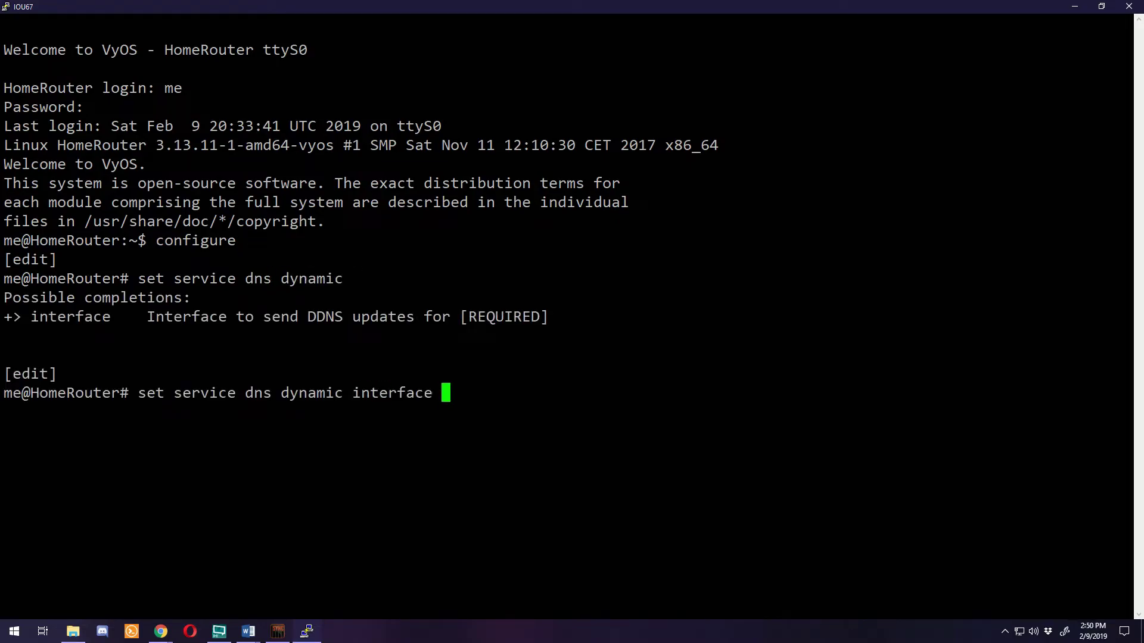
pyautogui.write('eh')
pyautogui.press('BackSpace')
pyautogui.write('th0')
pyautogui.press('Tab')
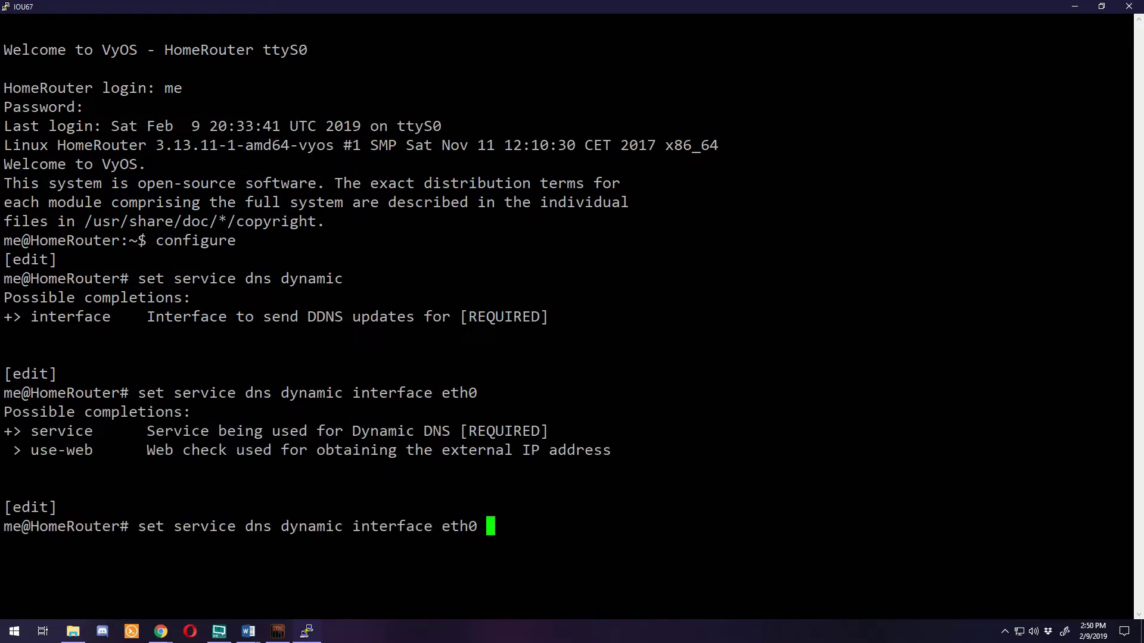
pyautogui.write('ser')
pyautogui.press('Tab')
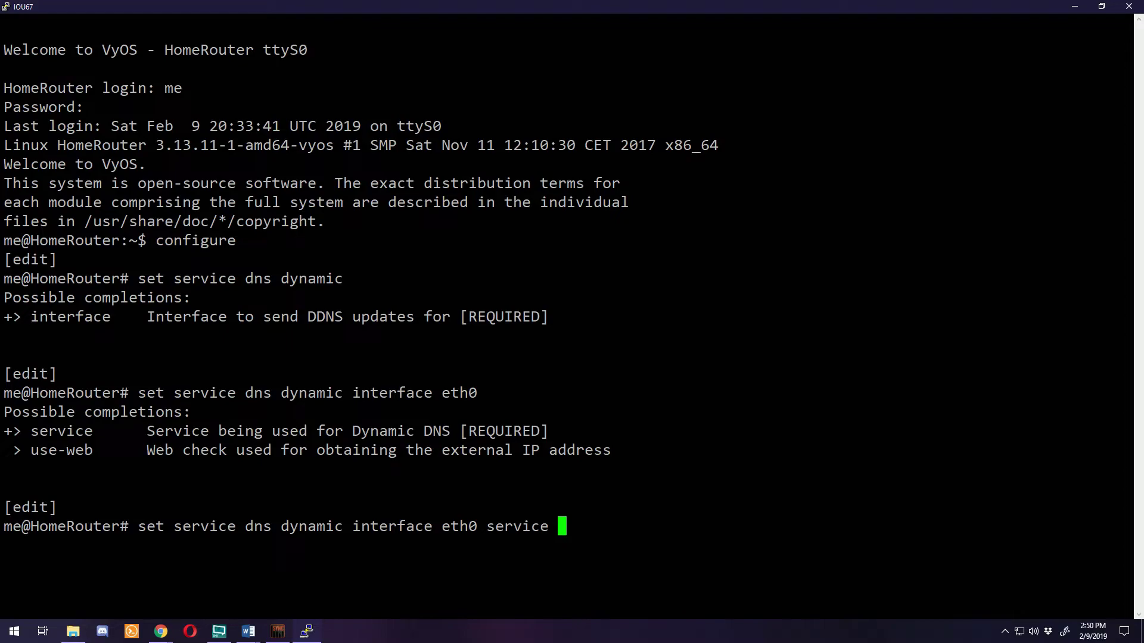
pyautogui.press('Tab')
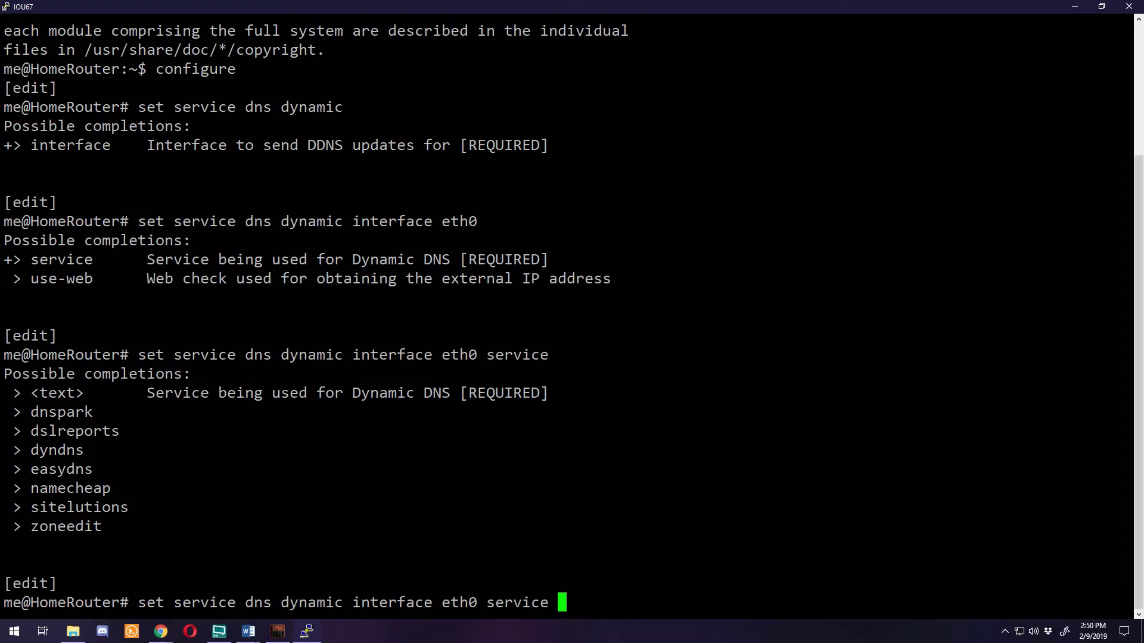
# Set the eth0 dyndns host-name to homerouter12.ddns.net
pyautogui.write('dyndns')
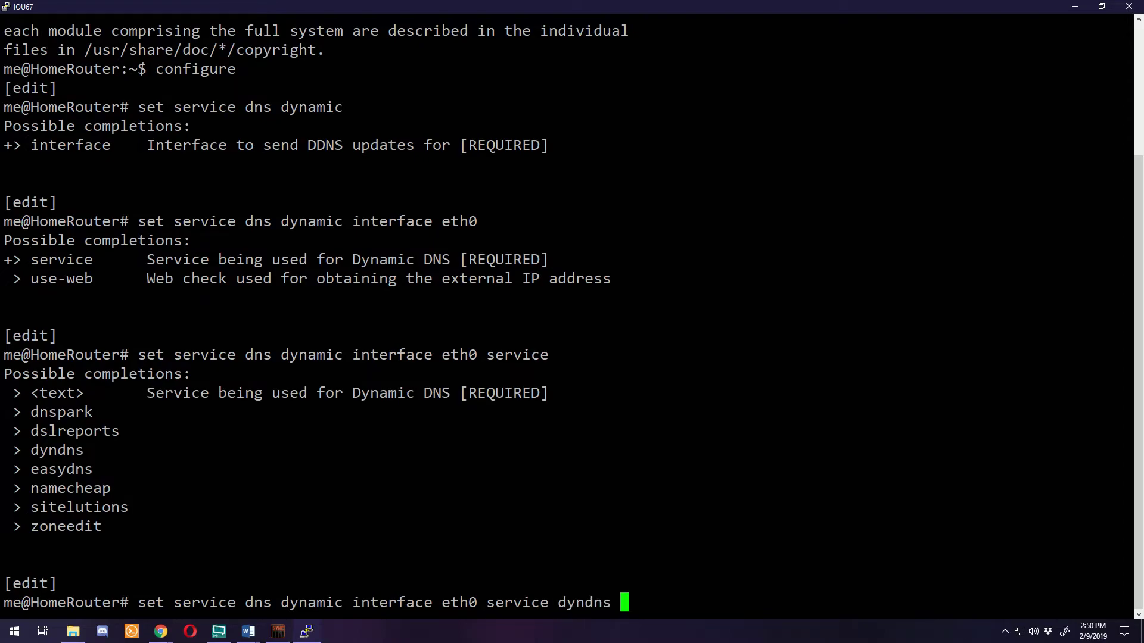
pyautogui.press('Tab')
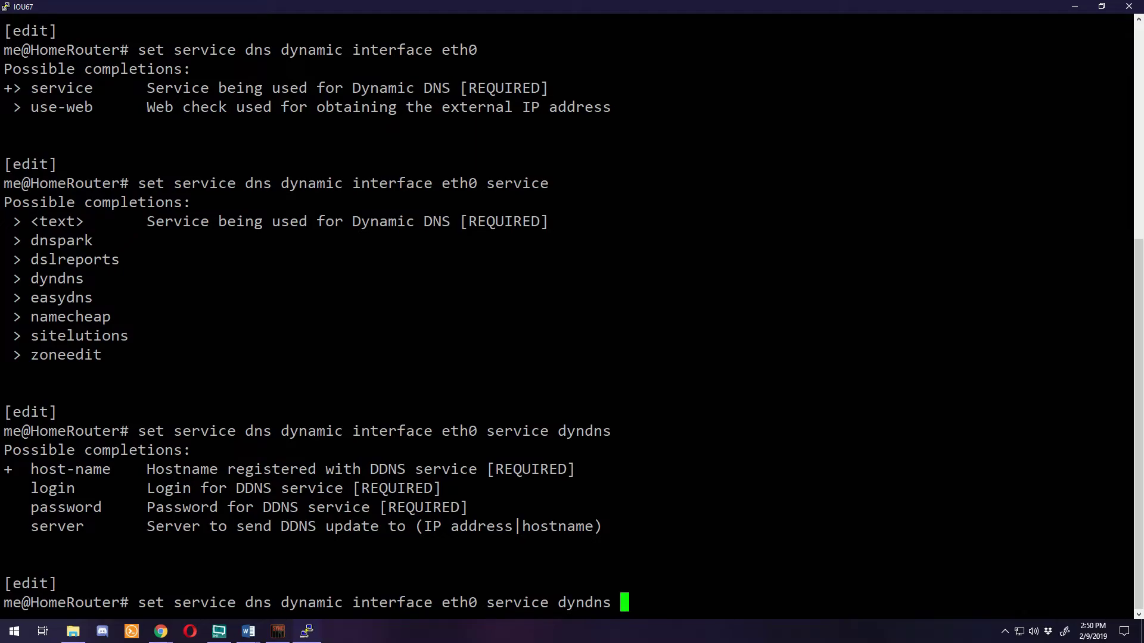
pyautogui.write('host')
pyautogui.press('Tab')
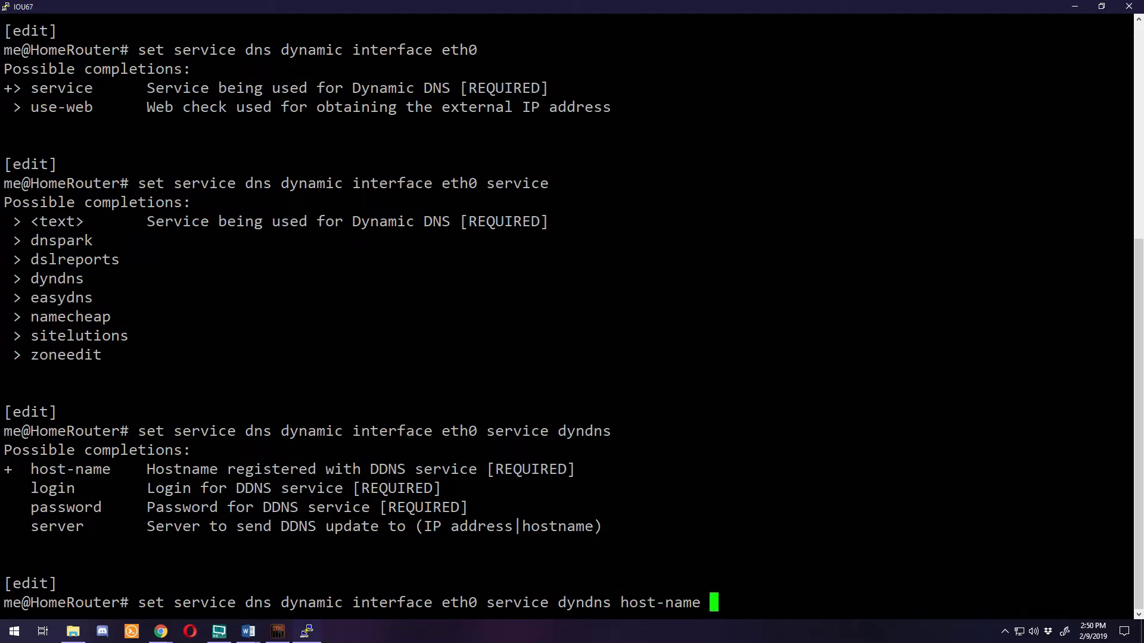
pyautogui.write('homerouter12.ddns.net')
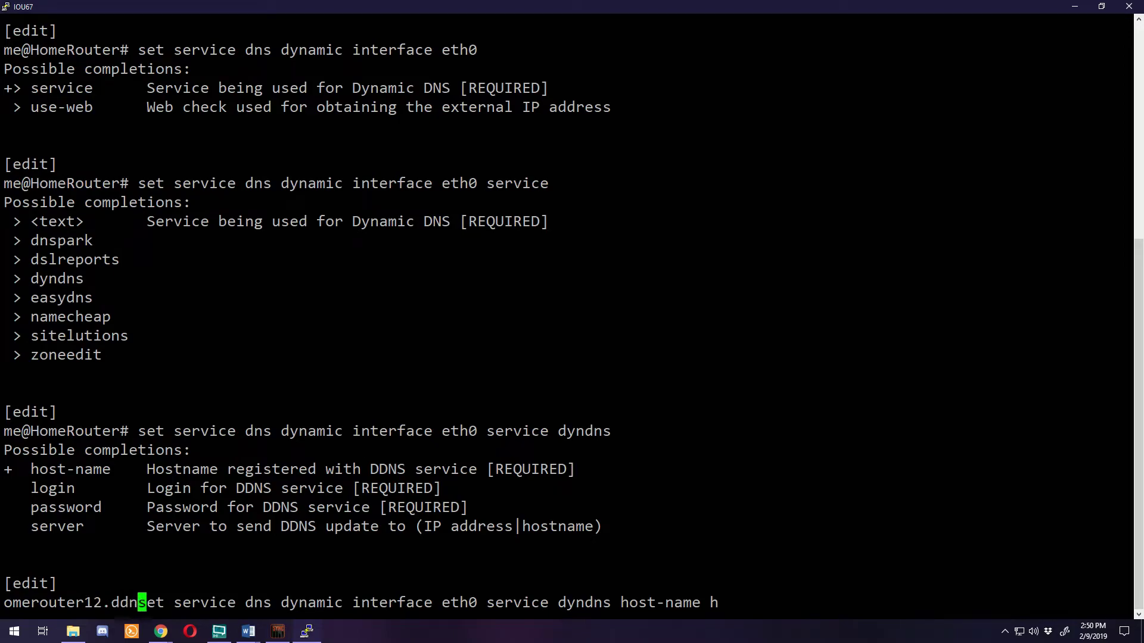
pyautogui.press('Return')
# Set the eth0 dyndns server to dynupdate.no-ip.com
pyautogui.press('Up')
pyautogui.press('BackSpace')
pyautogui.press('BackSpace')
pyautogui.press('BackSpace')
pyautogui.press('BackSpace')
pyautogui.press('BackSpace')
pyautogui.press('BackSpace')
pyautogui.press('BackSpace')
pyautogui.press('BackSpace')
pyautogui.press('BackSpace')
pyautogui.press('BackSpace')
pyautogui.press('BackSpace')
pyautogui.press('BackSpace')
pyautogui.press('BackSpace')
pyautogui.press('BackSpace')
pyautogui.press('BackSpace')
pyautogui.press('BackSpace')
pyautogui.press('BackSpace')
pyautogui.press('BackSpace')
pyautogui.press('BackSpace')
pyautogui.press('BackSpace')
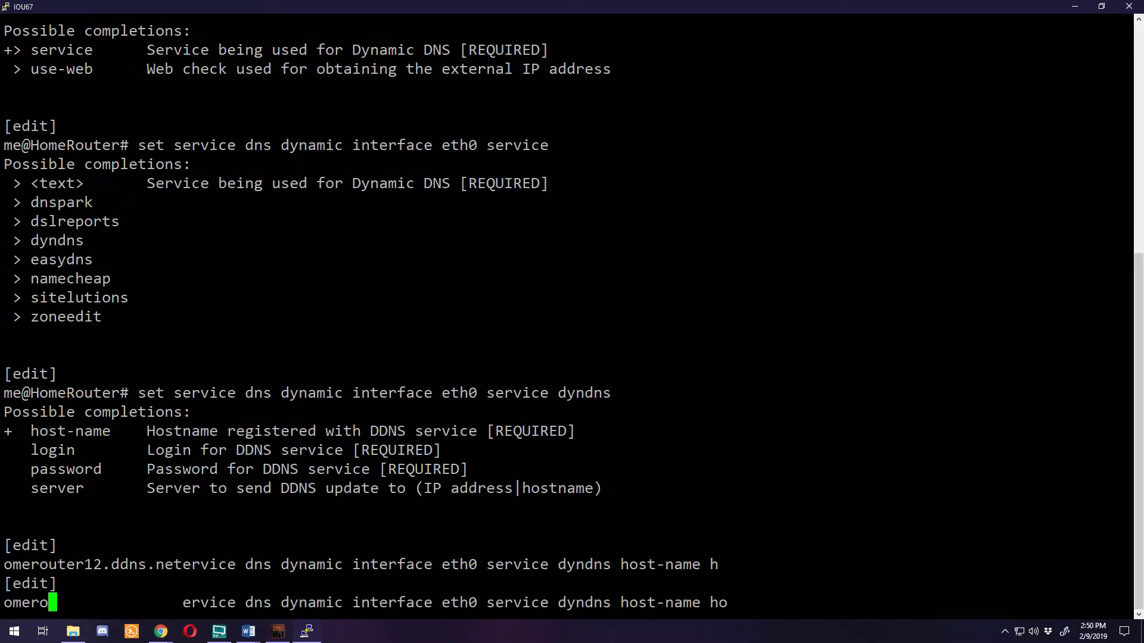
pyautogui.write('s lo')
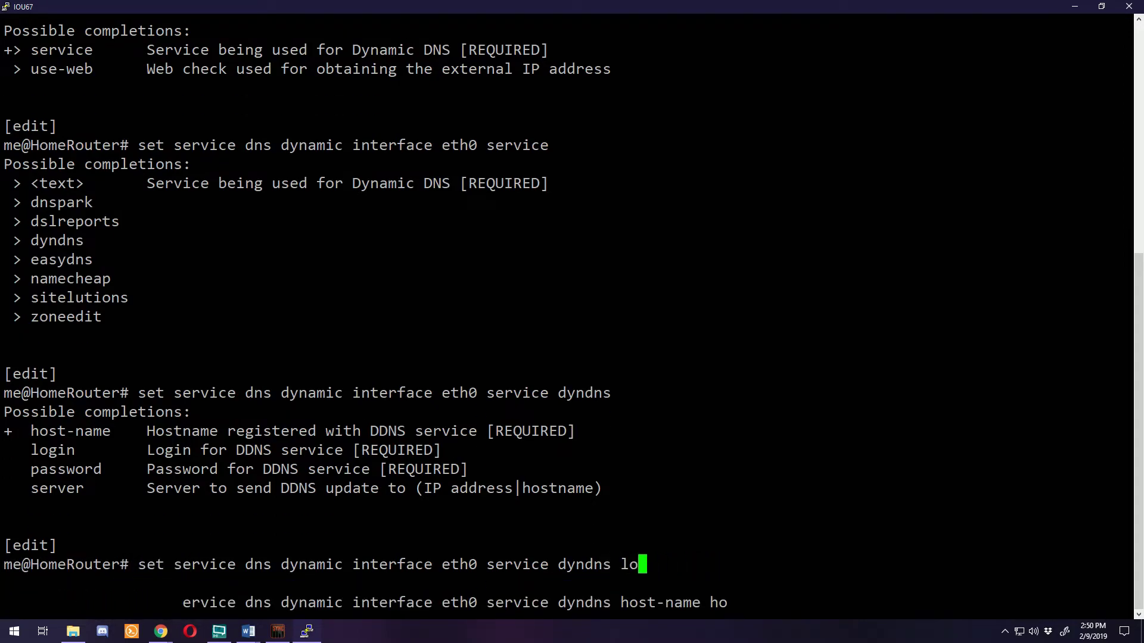
pyautogui.press('Tab')
pyautogui.write('plexoffice4')
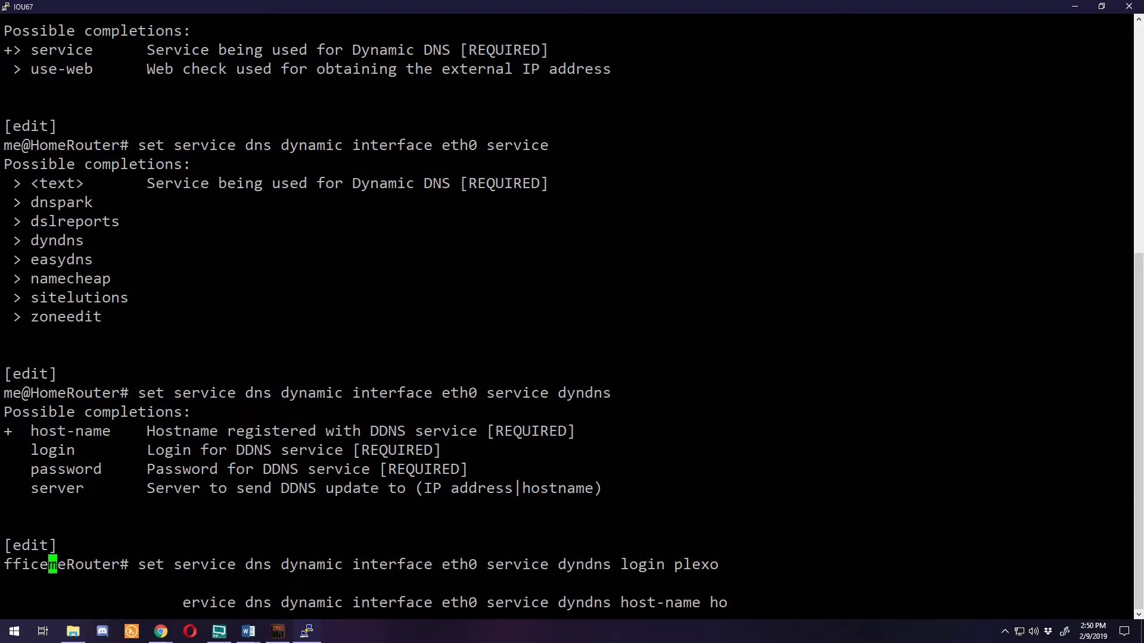
pyautogui.press('BackSpace')
pyautogui.press('BackSpace')
pyautogui.press('BackSpace')
pyautogui.press('BackSpace')
pyautogui.press('BackSpace')
pyautogui.press('BackSpace')
pyautogui.press('BackSpace')
pyautogui.press('BackSpace')
pyautogui.press('BackSpace')
pyautogui.press('BackSpace')
pyautogui.press('BackSpace')
pyautogui.press('BackSpace')
pyautogui.press('BackSpace')
pyautogui.press('BackSpace')
pyautogui.press('BackSpace')
pyautogui.press('BackSpace')
pyautogui.press('BackSpace')
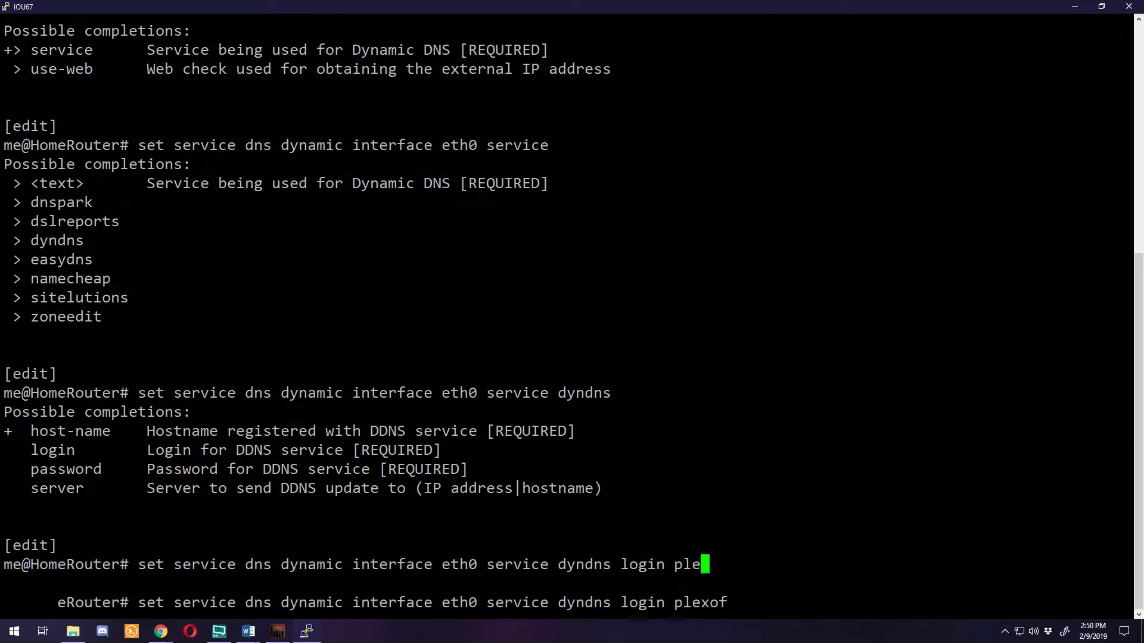
pyautogui.write('password')
pyautogui.press('BackSpace')
pyautogui.press('BackSpace')
pyautogui.press('BackSpace')
pyautogui.press('BackSpace')
pyautogui.press('BackSpace')
pyautogui.press('BackSpace')
pyautogui.press('BackSpace')
pyautogui.press('BackSpace')
pyautogui.press('BackSpace')
pyautogui.write('server ')
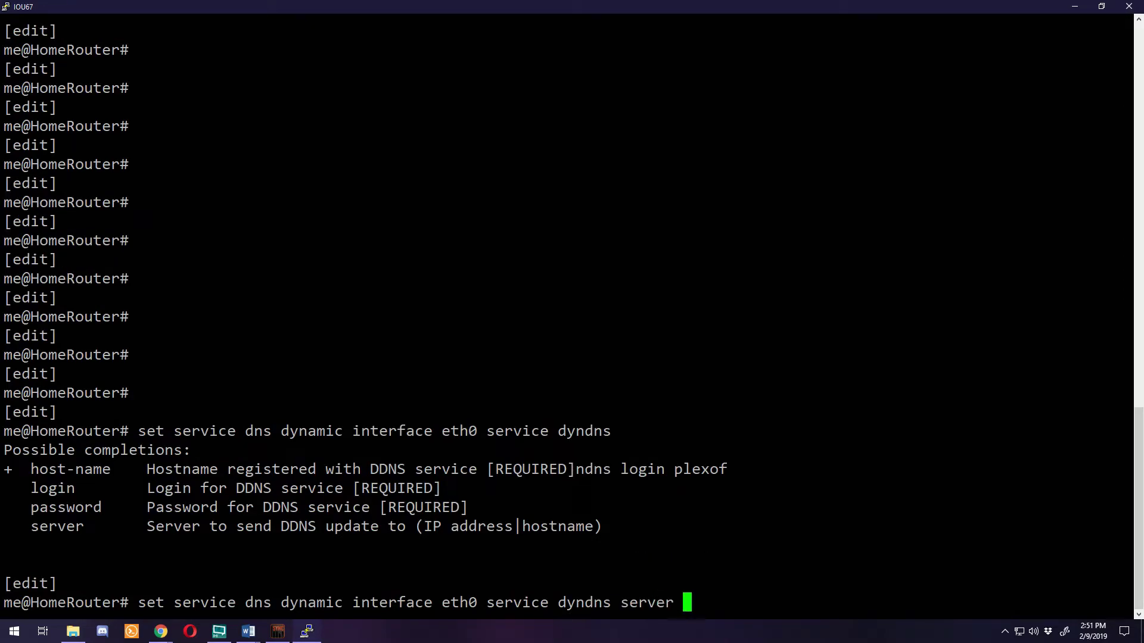
pyautogui.write('dynu')
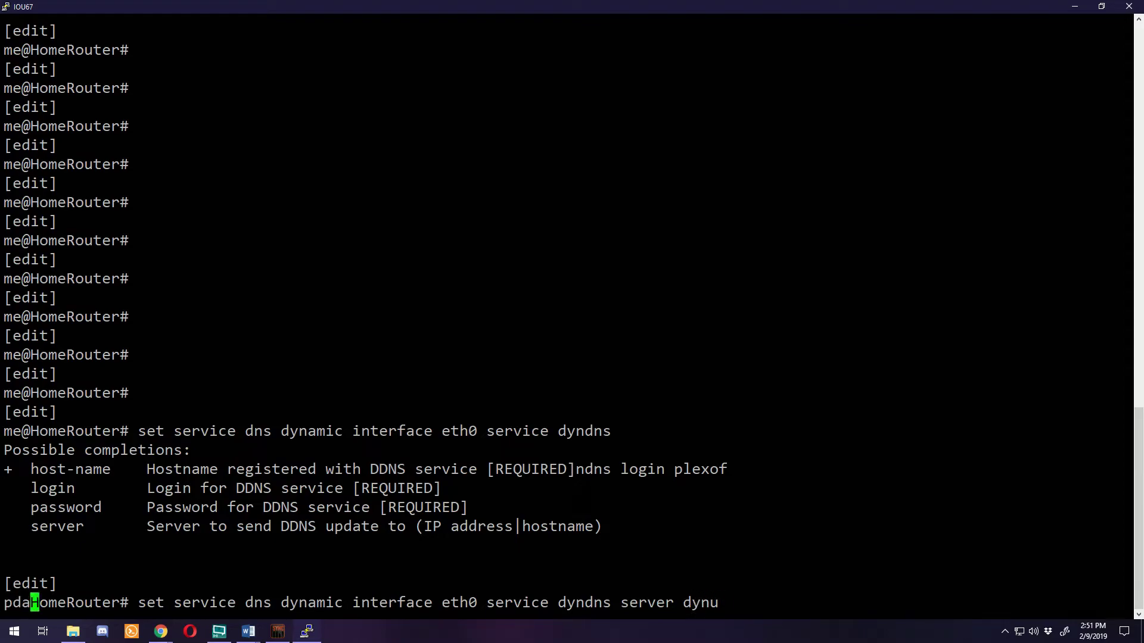
pyautogui.write('pdate.no-ip.com')
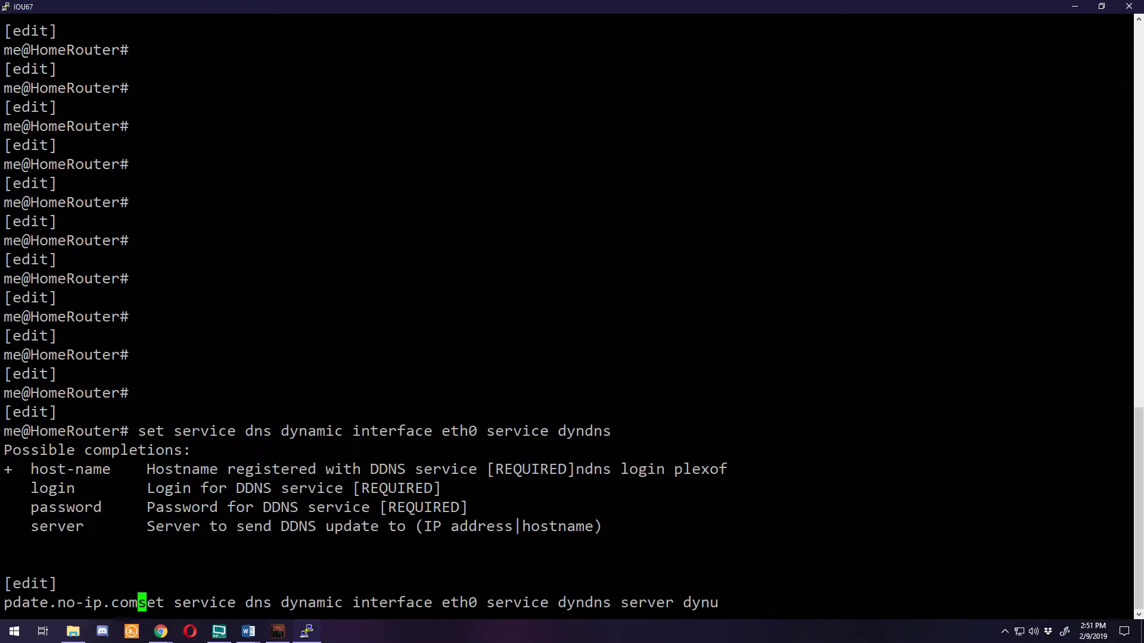
pyautogui.press('Return')
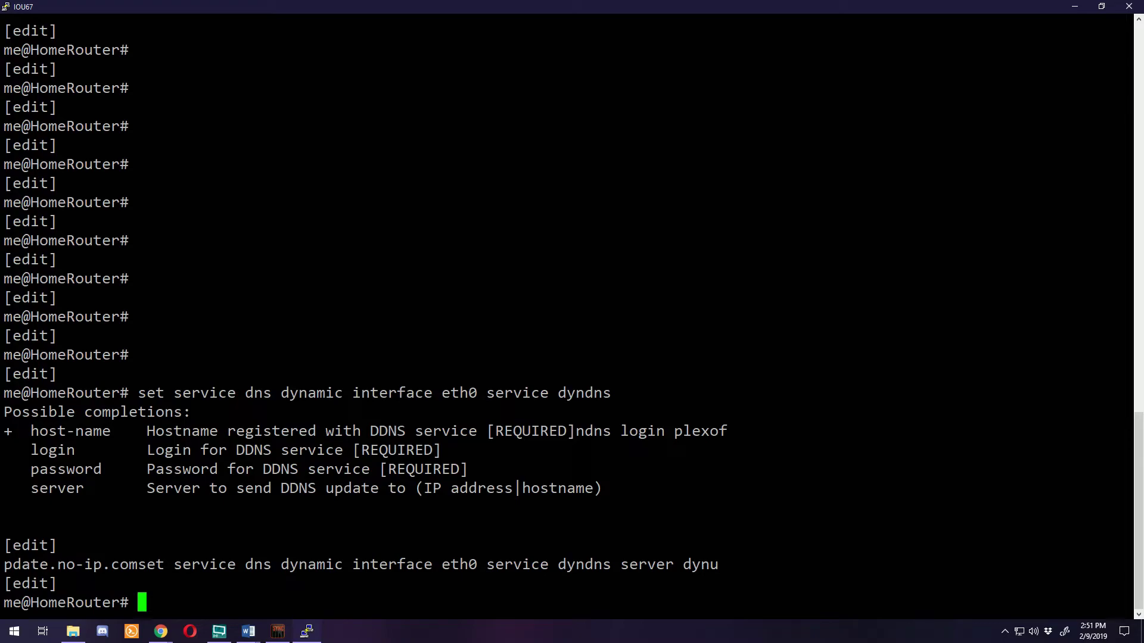
# Commit and save the configuration, then exit configuration mode
pyautogui.write('commit')
pyautogui.press('Return')
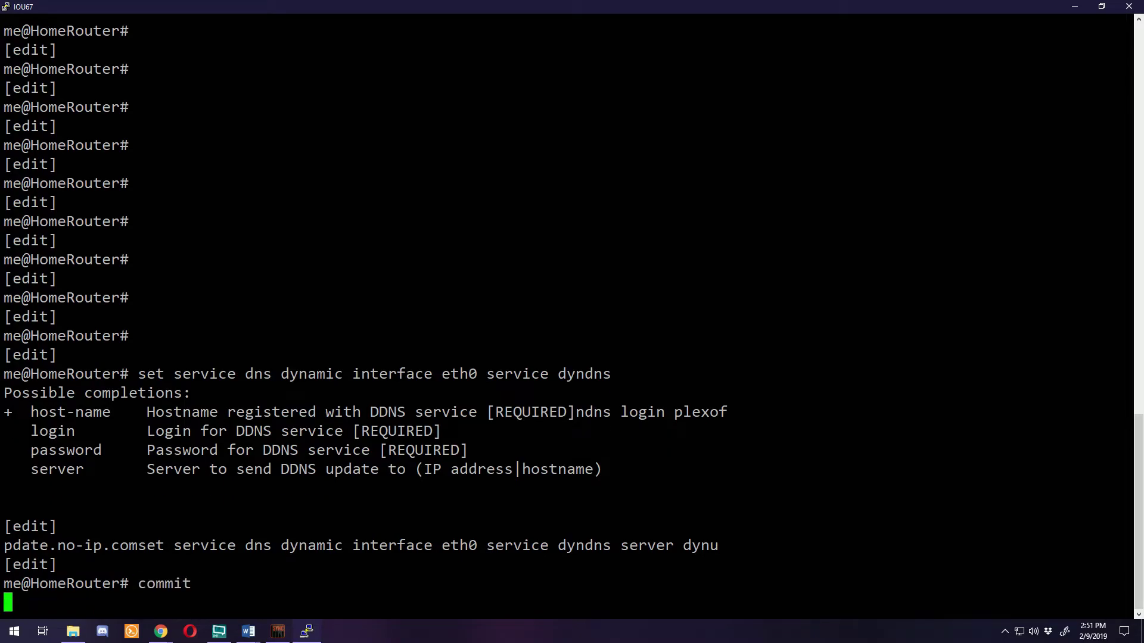
pyautogui.write('save')
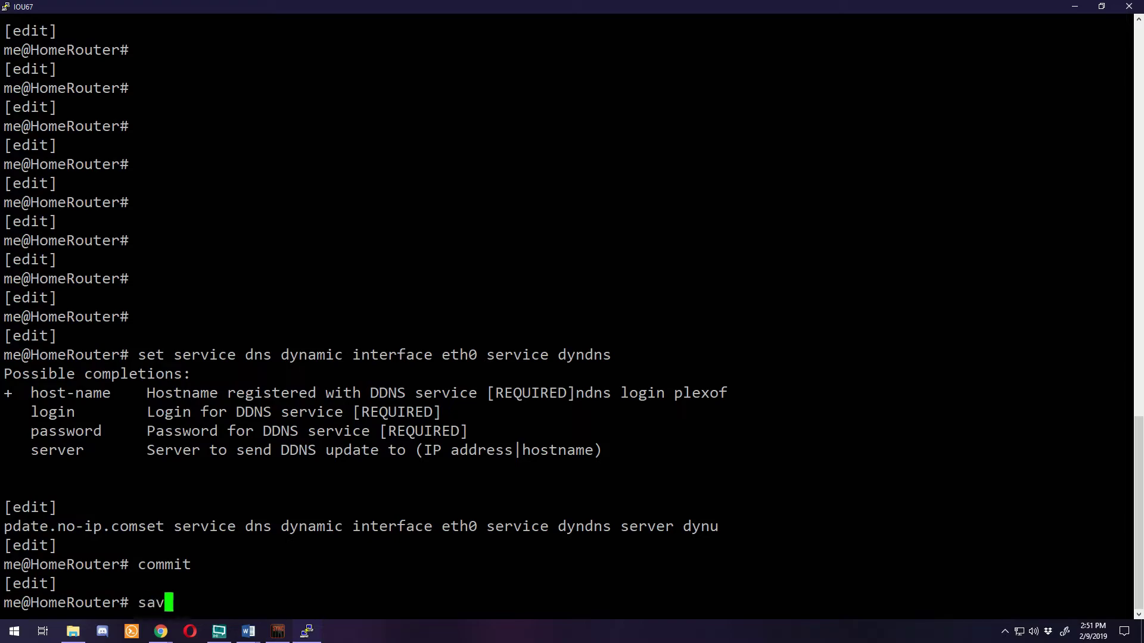
pyautogui.press('Return')
pyautogui.write('exit')
pyautogui.press('Return')
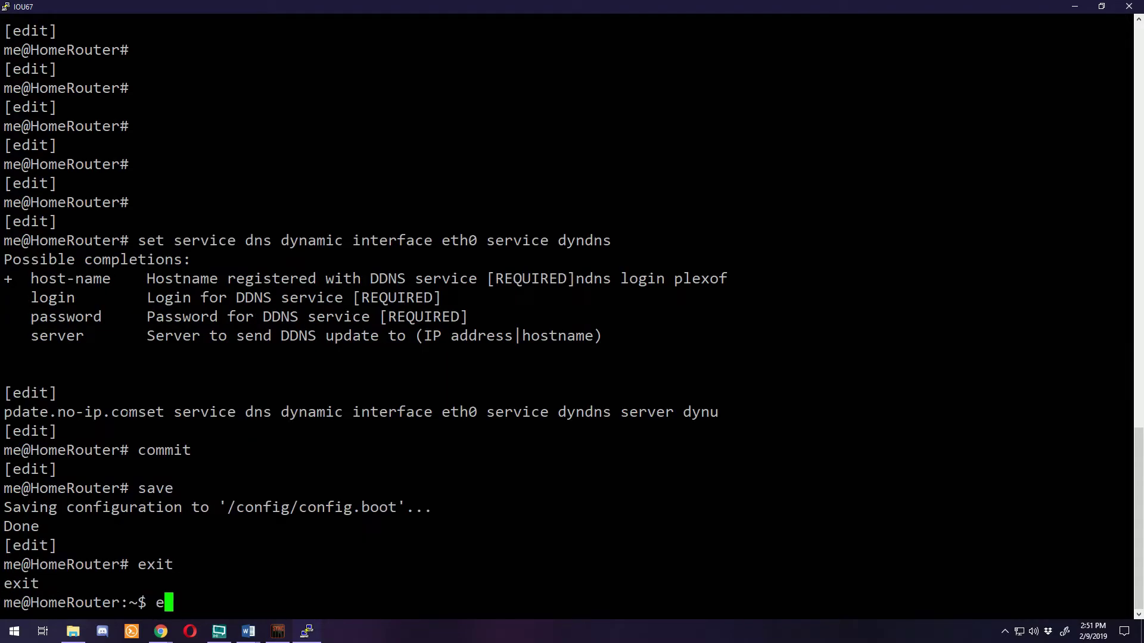
# SSH into FriendRouter at 7.0.0.2 and enter configuration mode
pyautogui.write('ssh friend')
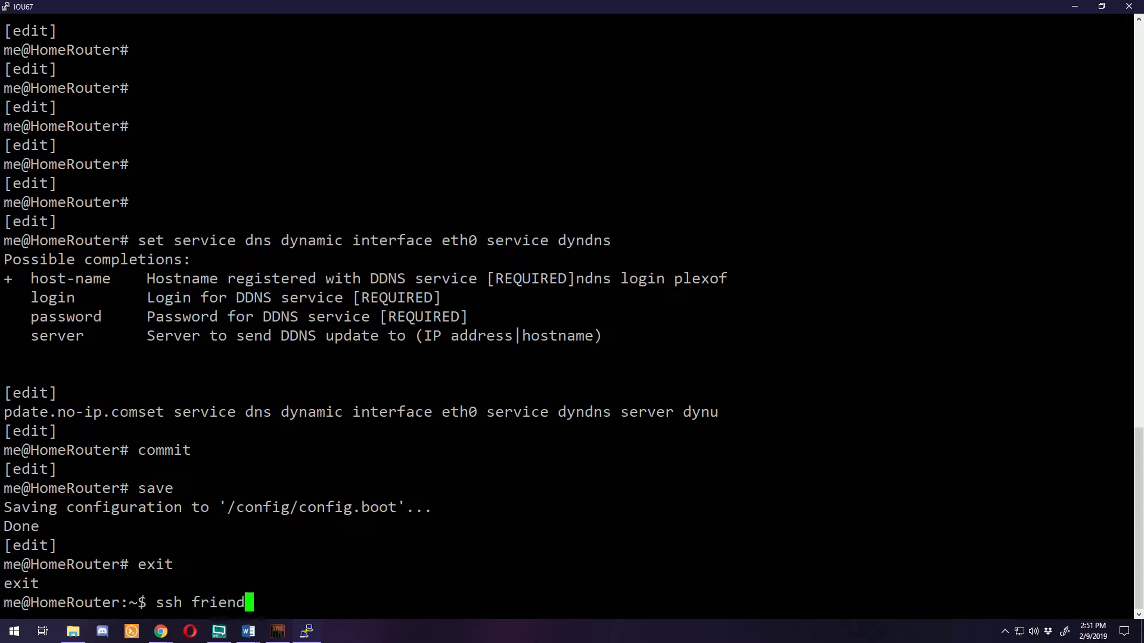
pyautogui.write('@7.0.0.2')
pyautogui.press('Return')
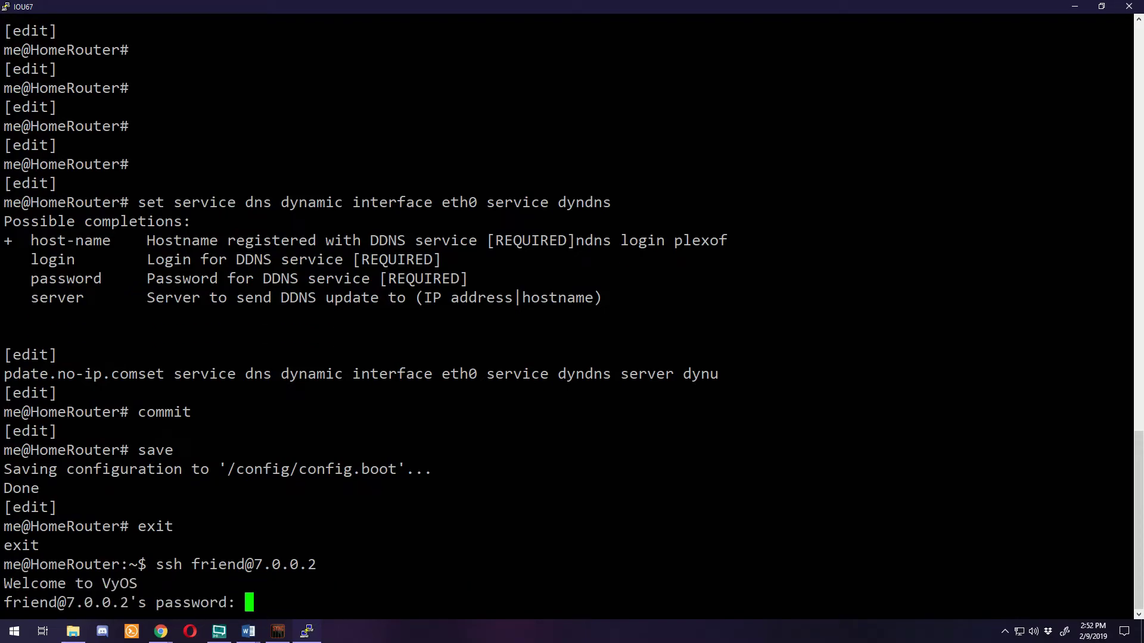
pyautogui.press('Return')
pyautogui.write('configure')
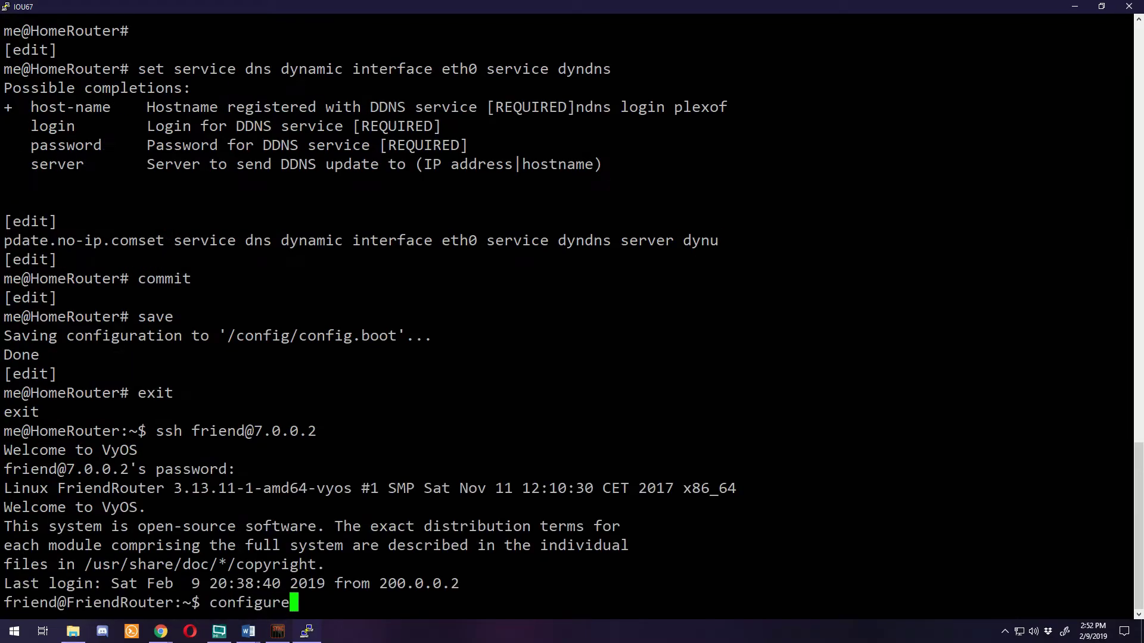
pyautogui.press('Return')
# Build a 'set service dns dynamic interface eth0' command, fixing the typos
pyautogui.write('set ')
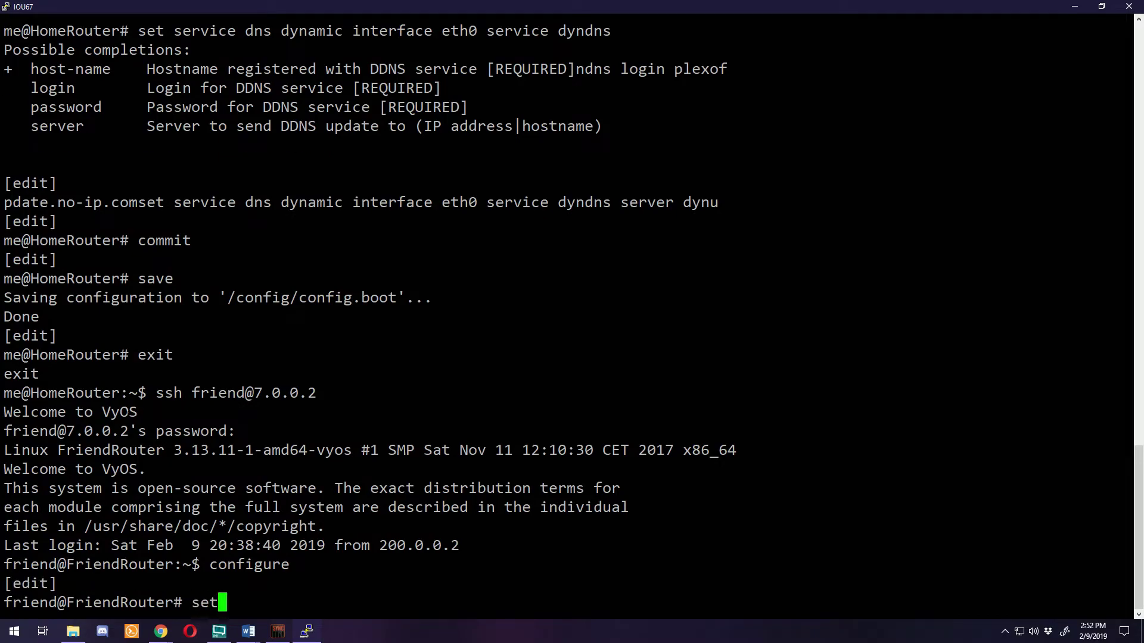
pyautogui.write('service ')
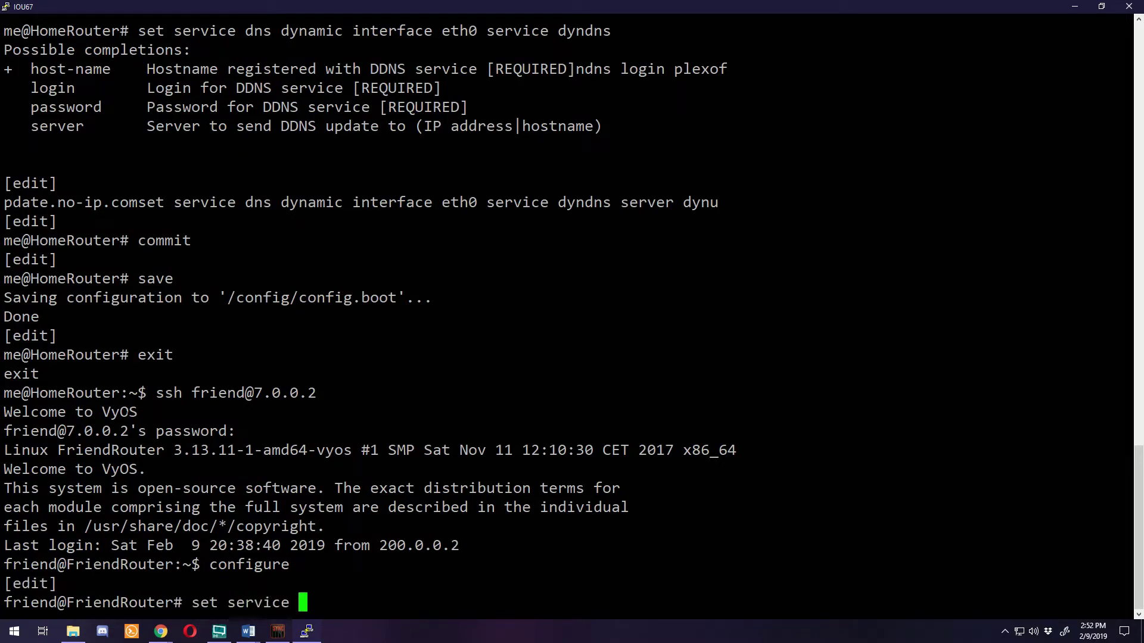
pyautogui.write('dns dny')
pyautogui.press('Return')
pyautogui.press('Up')
pyautogui.press('BackSpace')
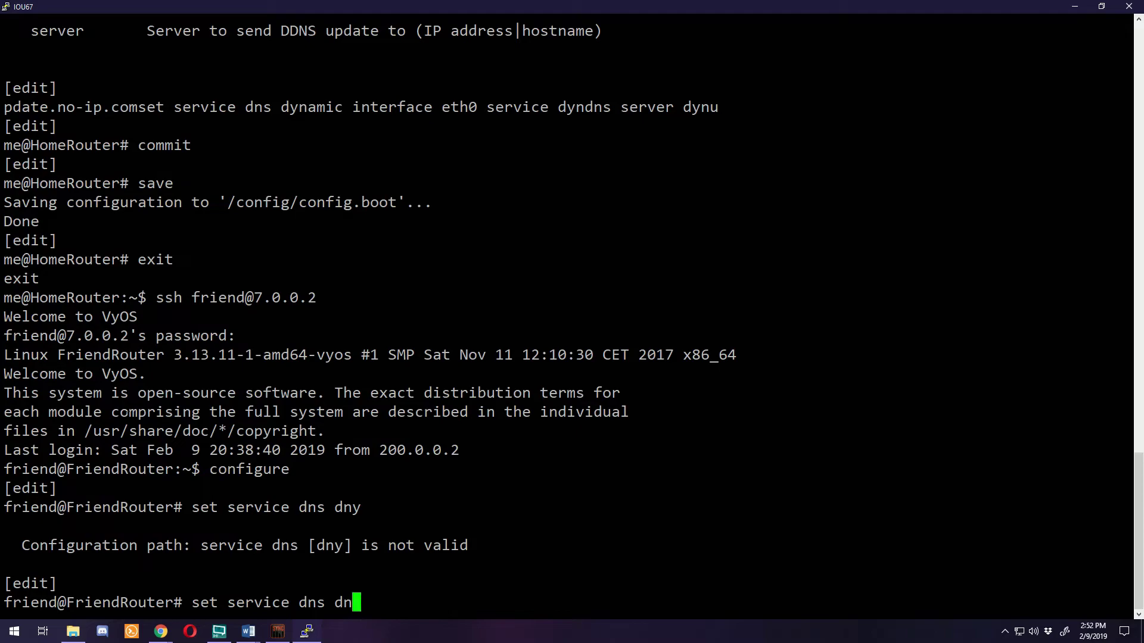
pyautogui.press('BackSpace')
pyautogui.write('y')
pyautogui.press('Tab')
pyautogui.write('in')
pyautogui.press('Tab')
pyautogui.write('eth0')
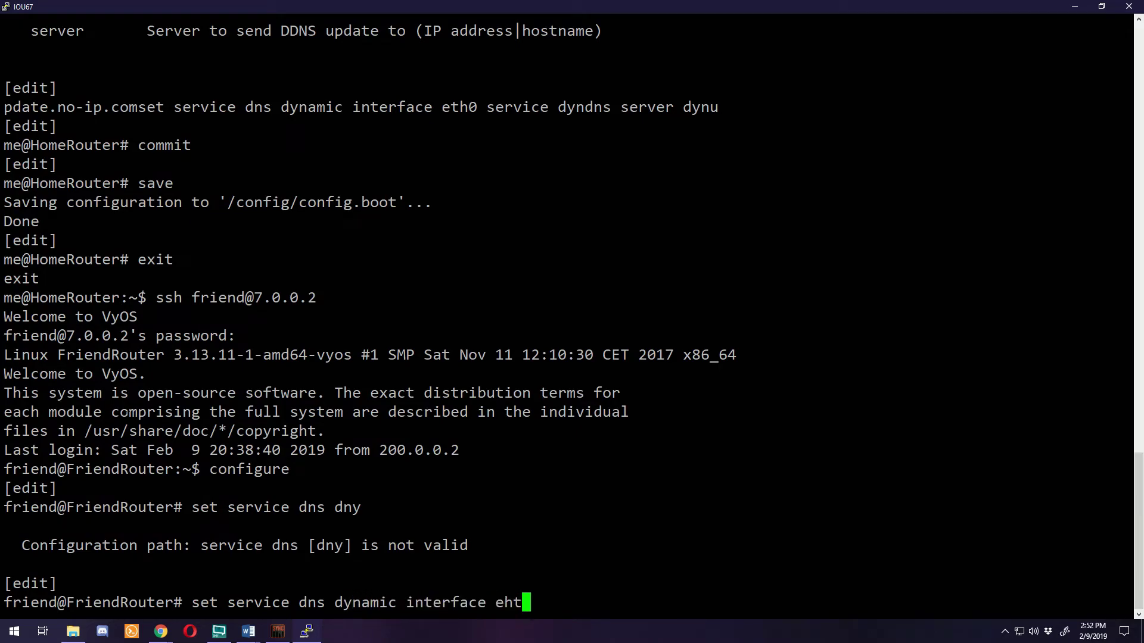
pyautogui.press('BackSpace')
pyautogui.press('BackSpace')
pyautogui.press('BackSpace')
pyautogui.write('th0')
pyautogui.press('Tab')
# Set FriendRouter's eth0 dyndns host-name to friendrouter12.ddns.net
pyautogui.write('s')
pyautogui.press('Tab')
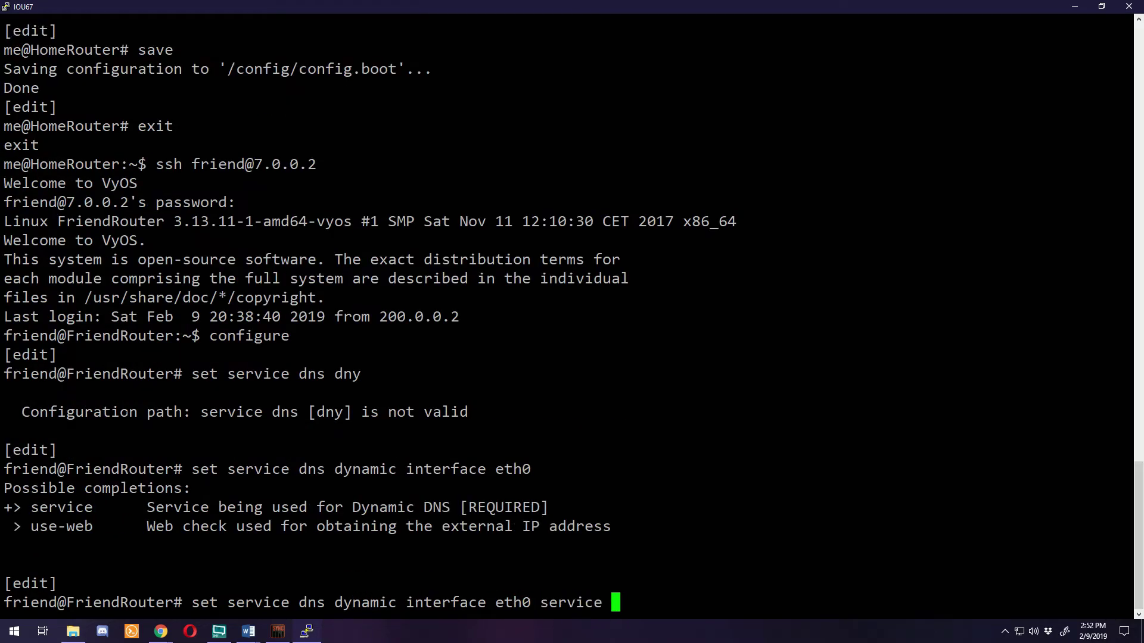
pyautogui.write('dyn')
pyautogui.press('Tab')
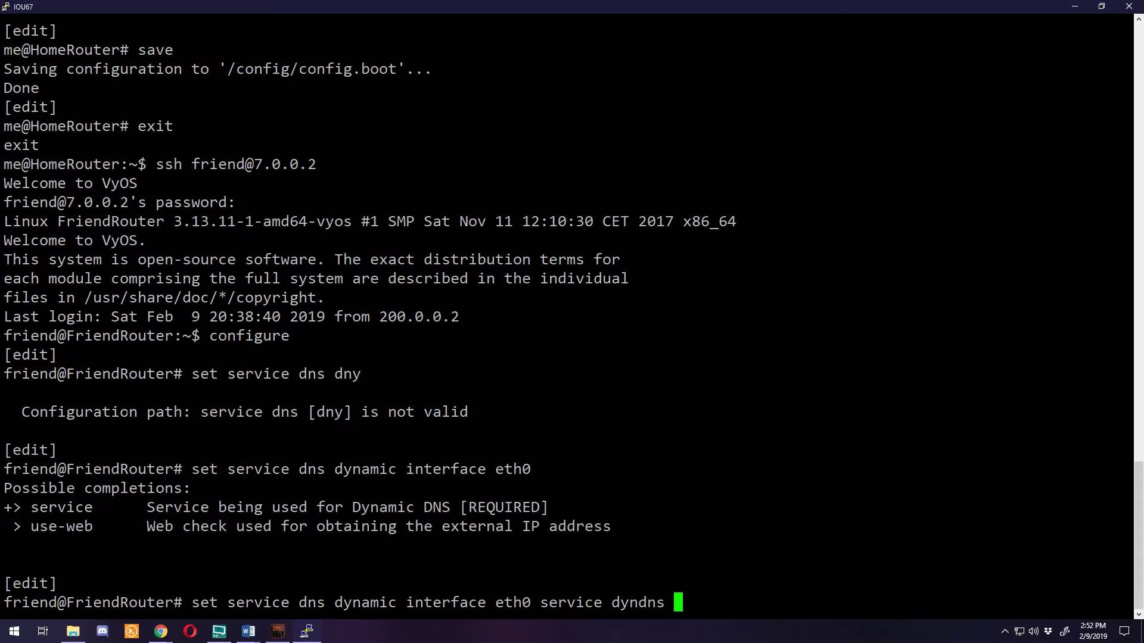
pyautogui.press('Tab')
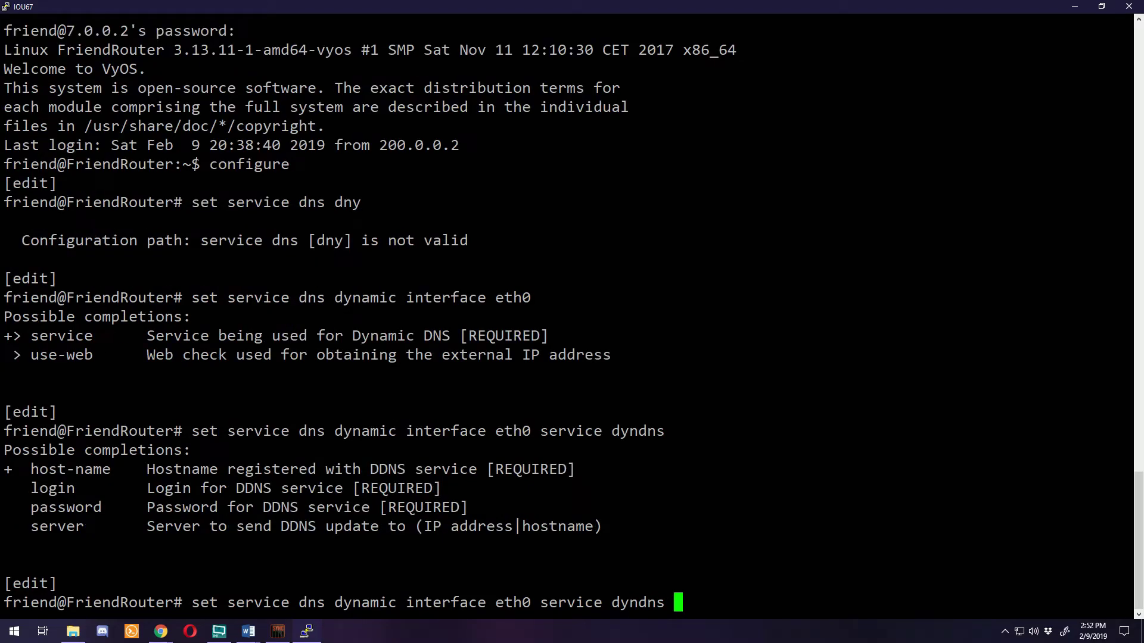
pyautogui.write('host-')
pyautogui.write('name ')
pyautogui.write('friend')
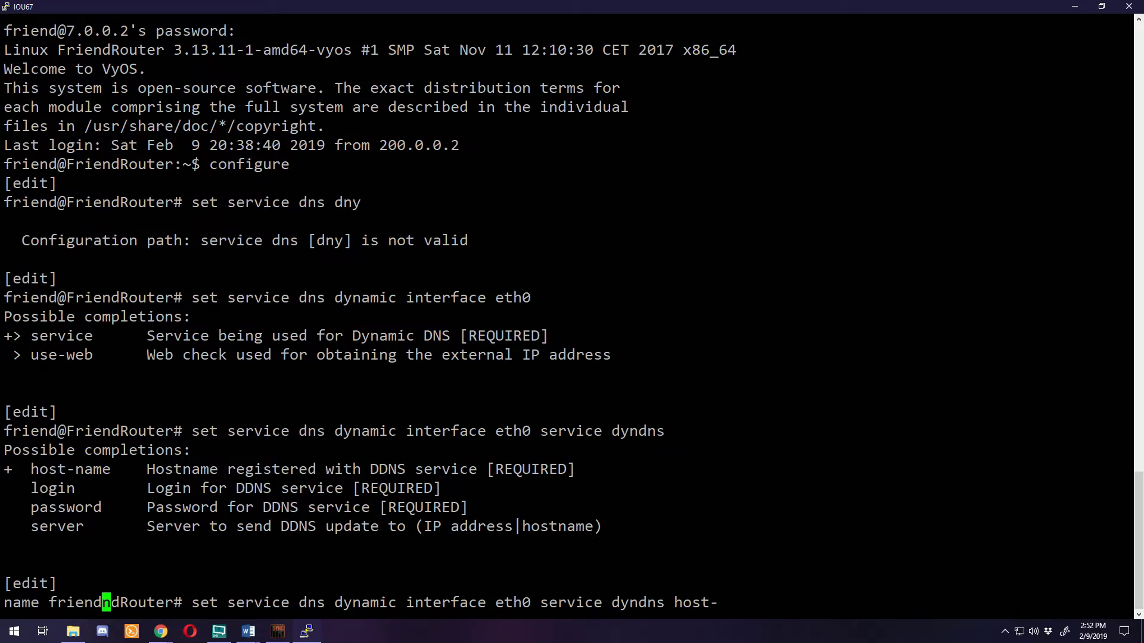
pyautogui.write('router12.dd')
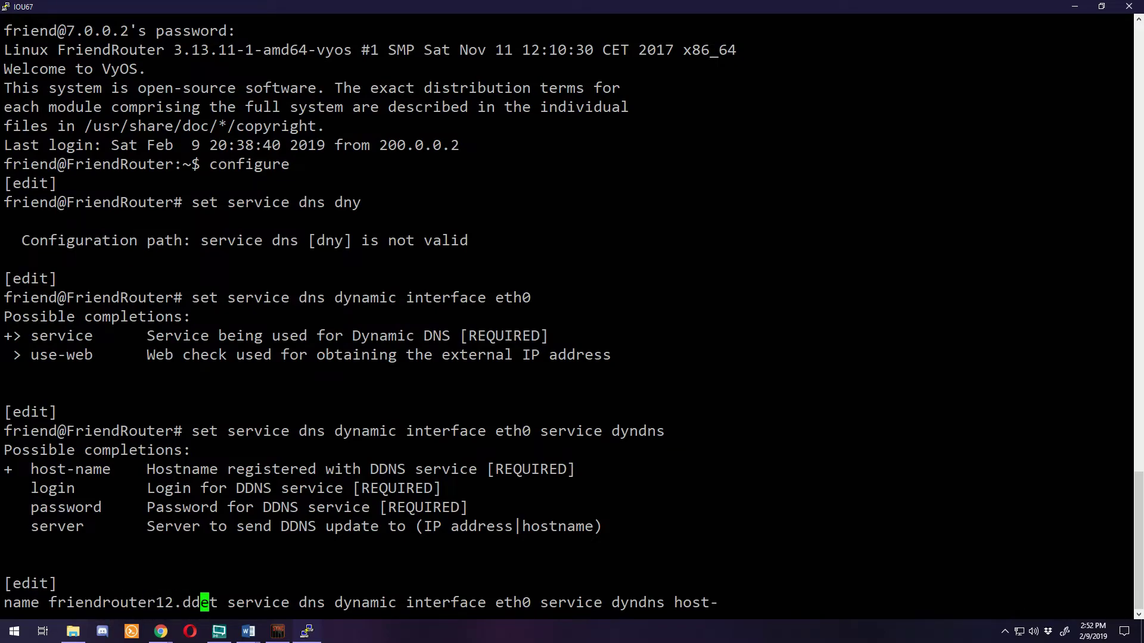
pyautogui.write('ns.net')
pyautogui.press('Return')
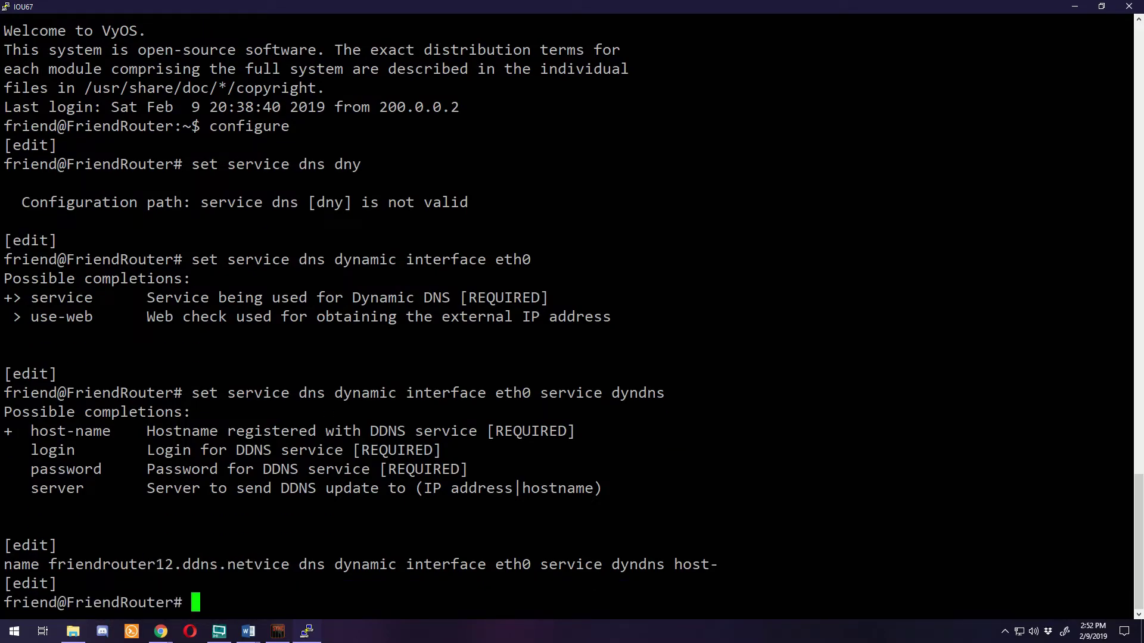
# Set the eth0 dyndns server to dynupdate.no-ip.com
pyautogui.press('Up')
pyautogui.press('BackSpace')
pyautogui.press('BackSpace')
pyautogui.press('BackSpace')
pyautogui.press('BackSpace')
pyautogui.press('BackSpace')
pyautogui.press('BackSpace')
pyautogui.press('BackSpace')
pyautogui.press('BackSpace')
pyautogui.press('BackSpace')
pyautogui.press('BackSpace')
pyautogui.press('BackSpace')
pyautogui.press('BackSpace')
pyautogui.press('BackSpace')
pyautogui.press('BackSpace')
pyautogui.press('BackSpace')
pyautogui.press('BackSpace')
pyautogui.press('BackSpace')
pyautogui.press('BackSpace')
pyautogui.press('BackSpace')
pyautogui.press('BackSpace')
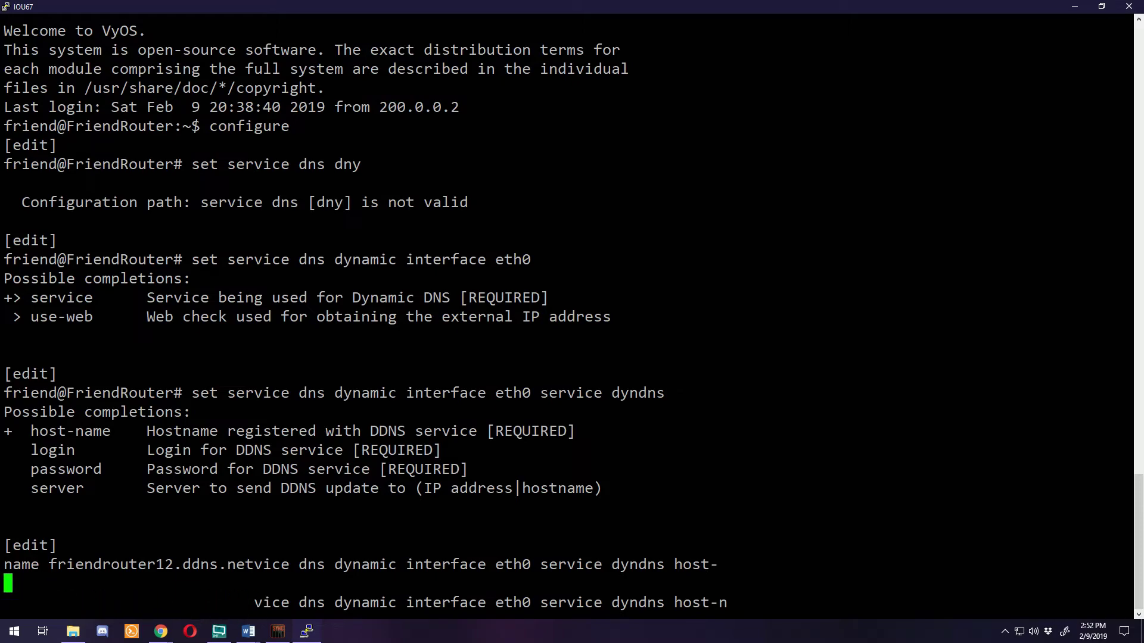
pyautogui.press('BackSpace')
pyautogui.press('BackSpace')
pyautogui.press('BackSpace')
pyautogui.press('BackSpace')
pyautogui.press('BackSpace')
pyautogui.write('lo')
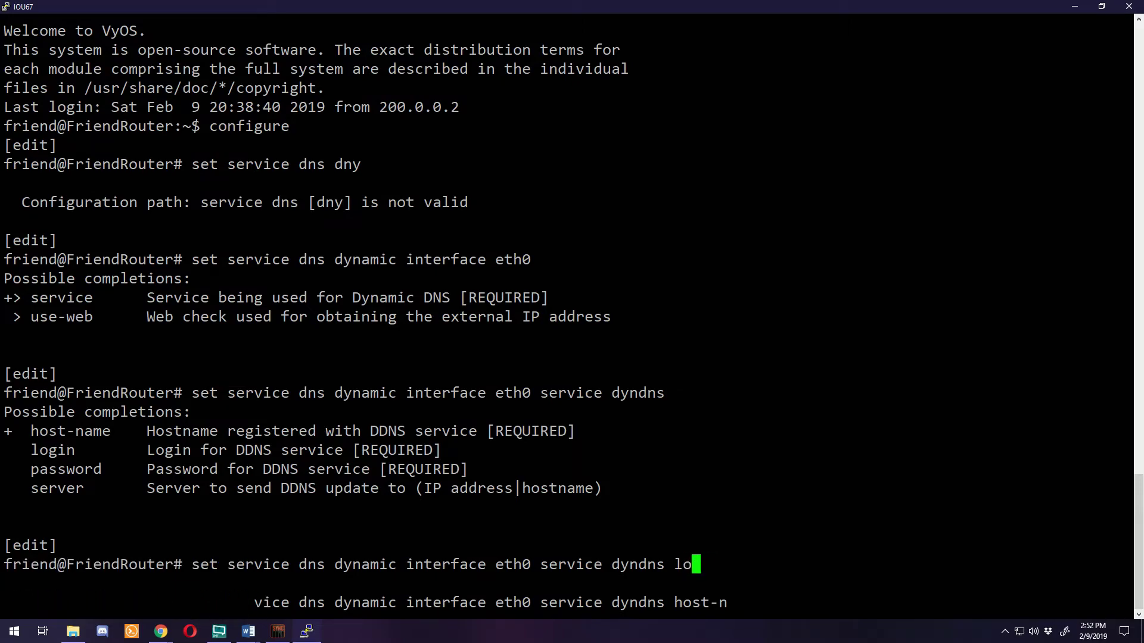
pyautogui.write('gindynupda')
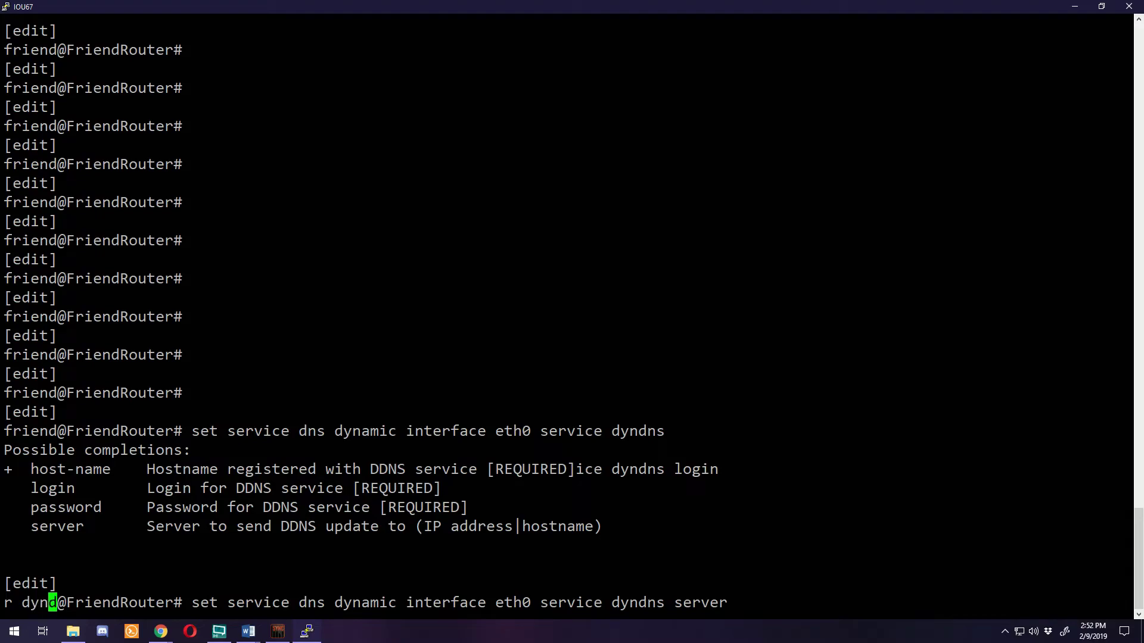
pyautogui.write('te.no-ip.com')
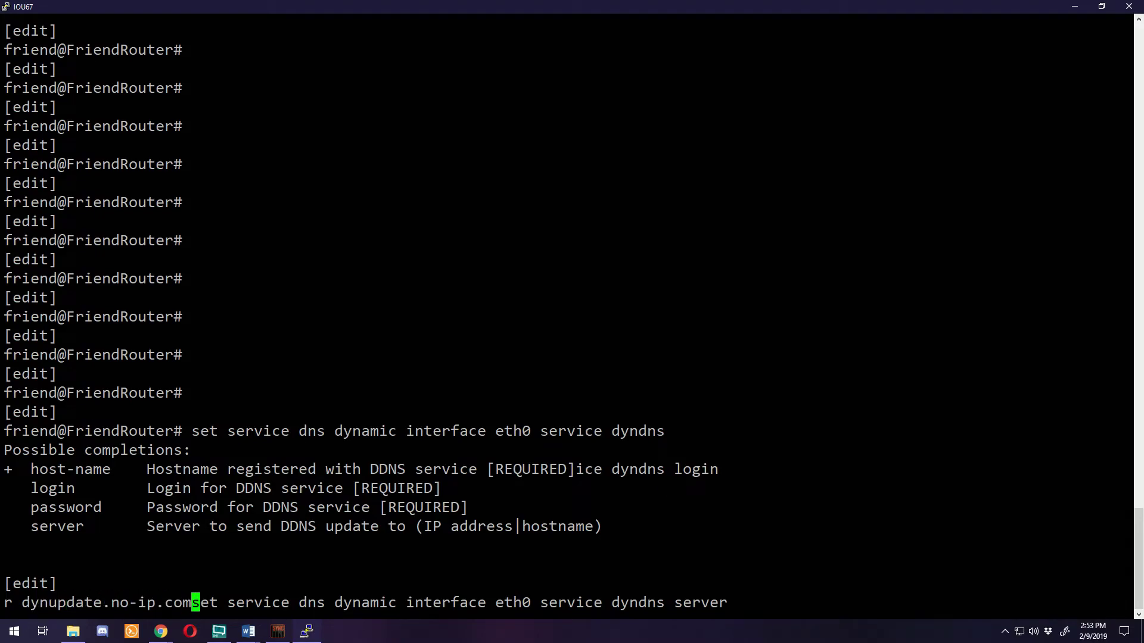
pyautogui.press('Return')
# Commit and save the configuration, exit configuration mode, and log out of FriendRouter
pyautogui.write('commit')
pyautogui.press('Return')
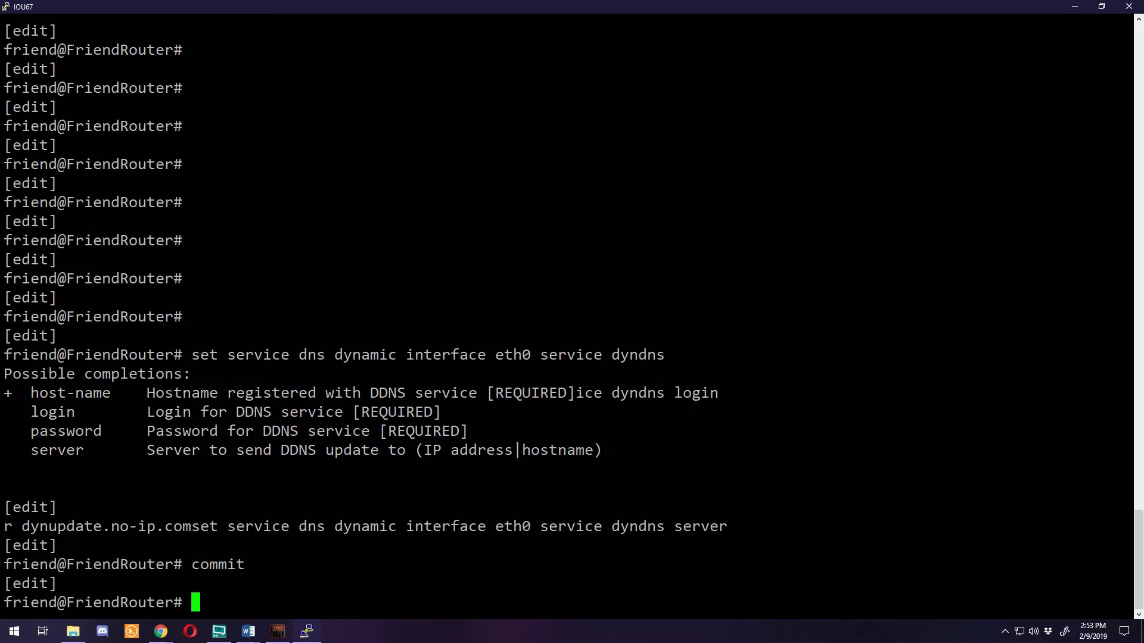
pyautogui.write('save')
pyautogui.press('Return')
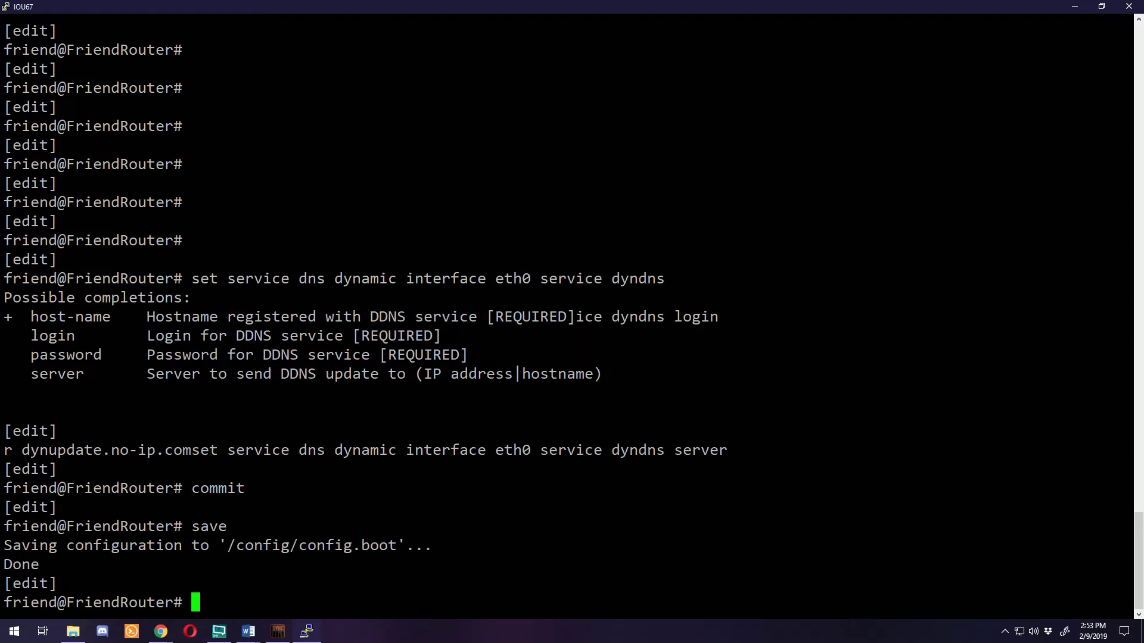
pyautogui.write('exit')
pyautogui.press('Return')
pyautogui.write('exit')
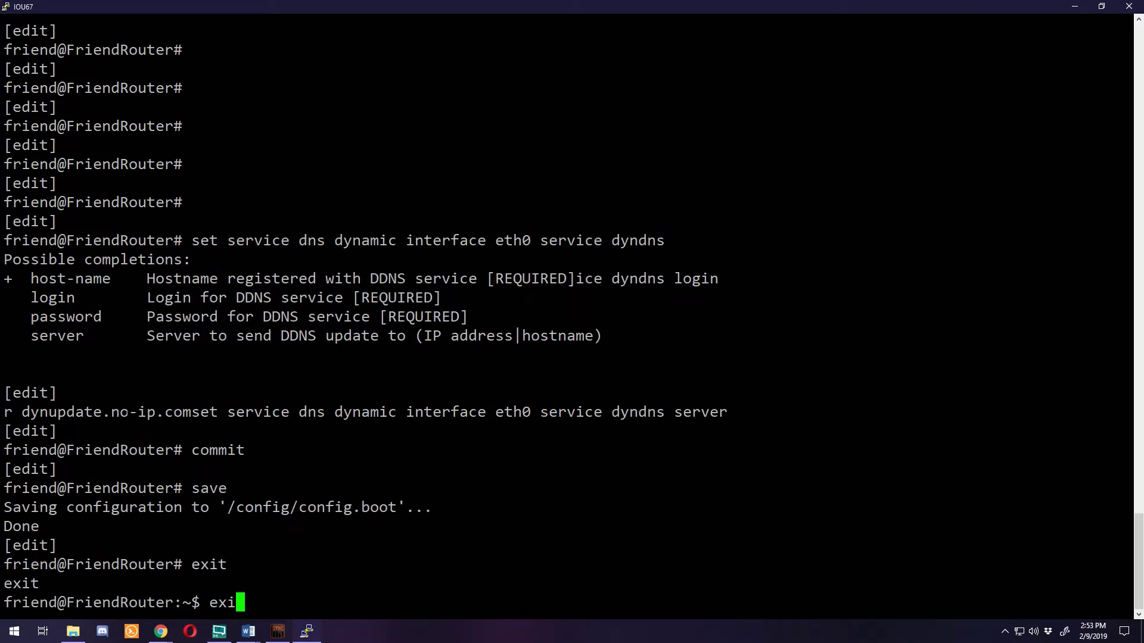
pyautogui.press('Return')
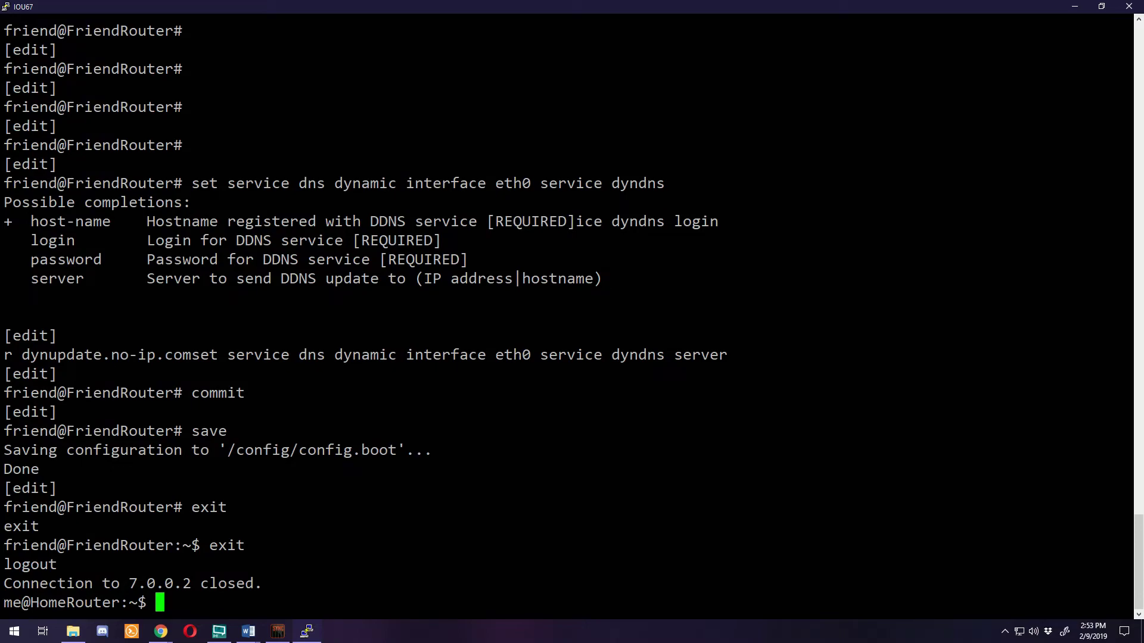
# Return to the browser and reload the No-IP hostnames list to show current IPs
pyautogui.click(1074, 7)
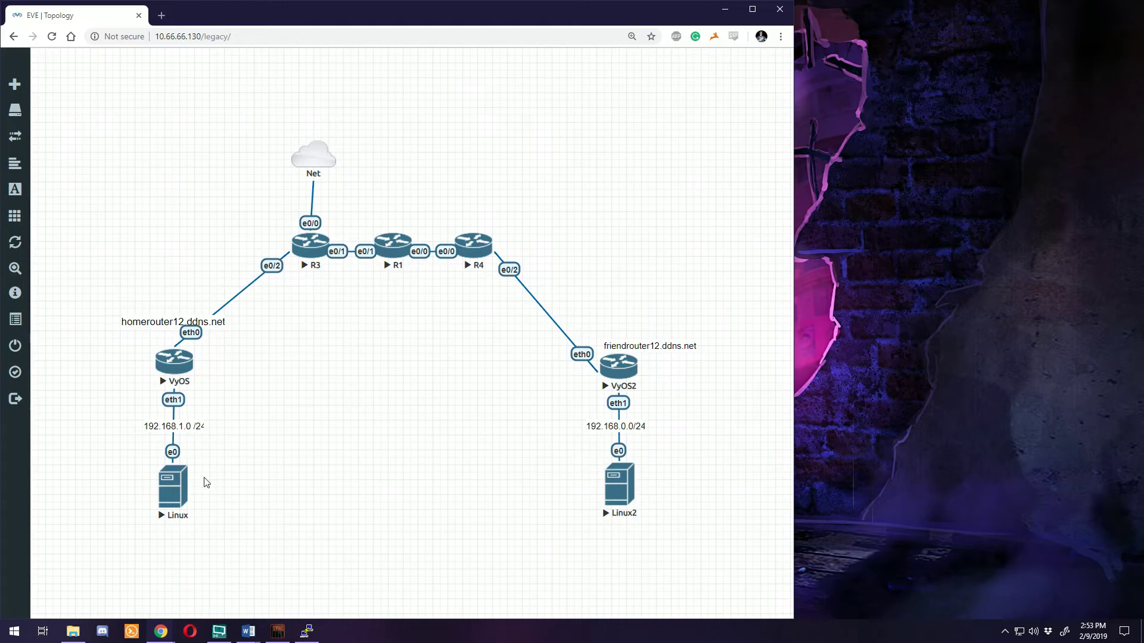
pyautogui.hotkey('alt', 'Tab')
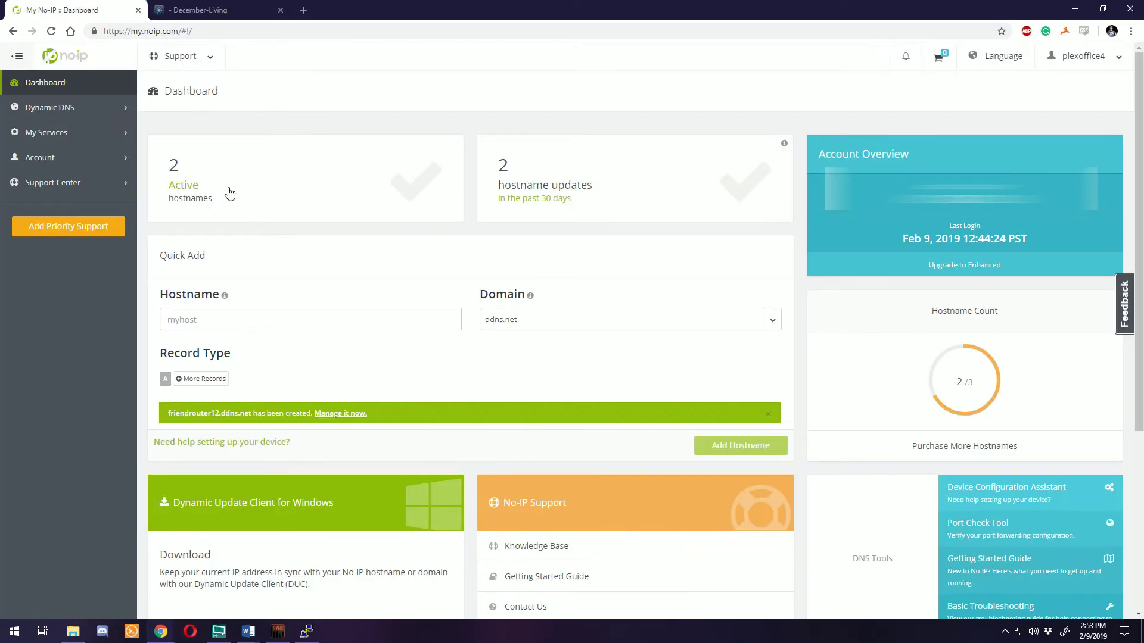
pyautogui.click(228, 191)
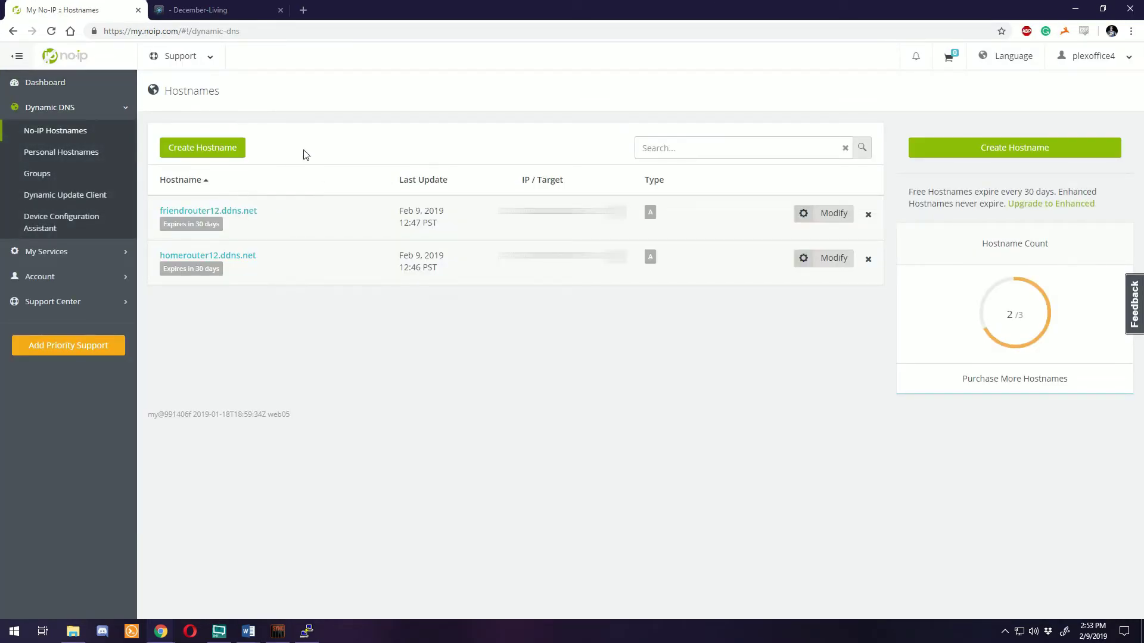
pyautogui.click(51, 31)
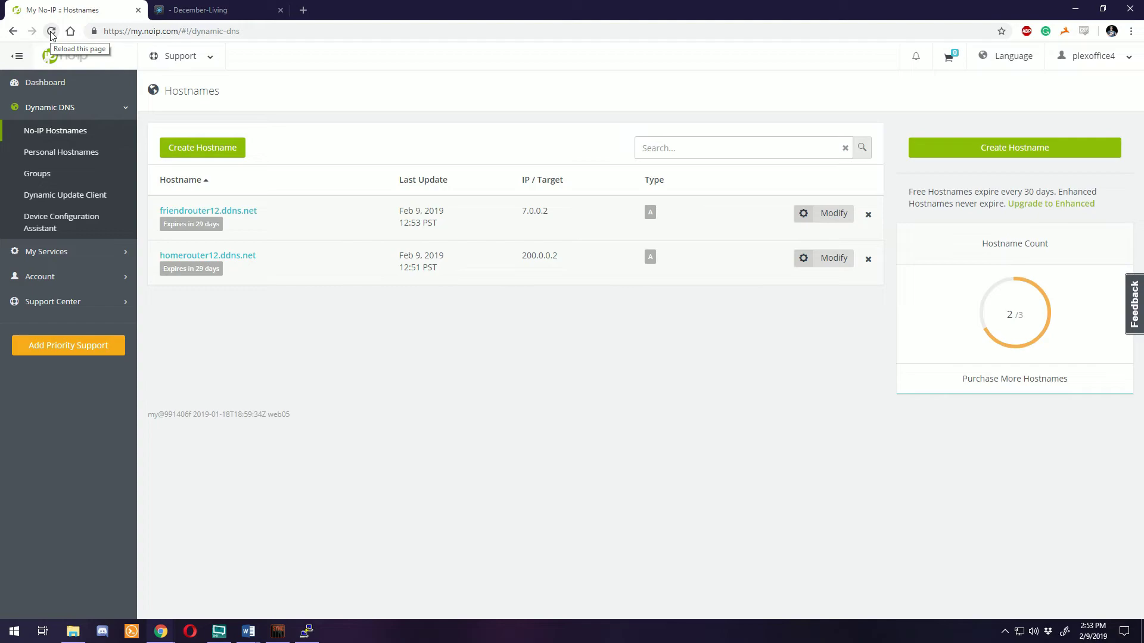
# Highlight the updated addresses 7.0.0.2 for friendrouter12 and 200.0.0.2 for homerouter12
pyautogui.moveTo(523, 212); pyautogui.dragTo(563, 213)
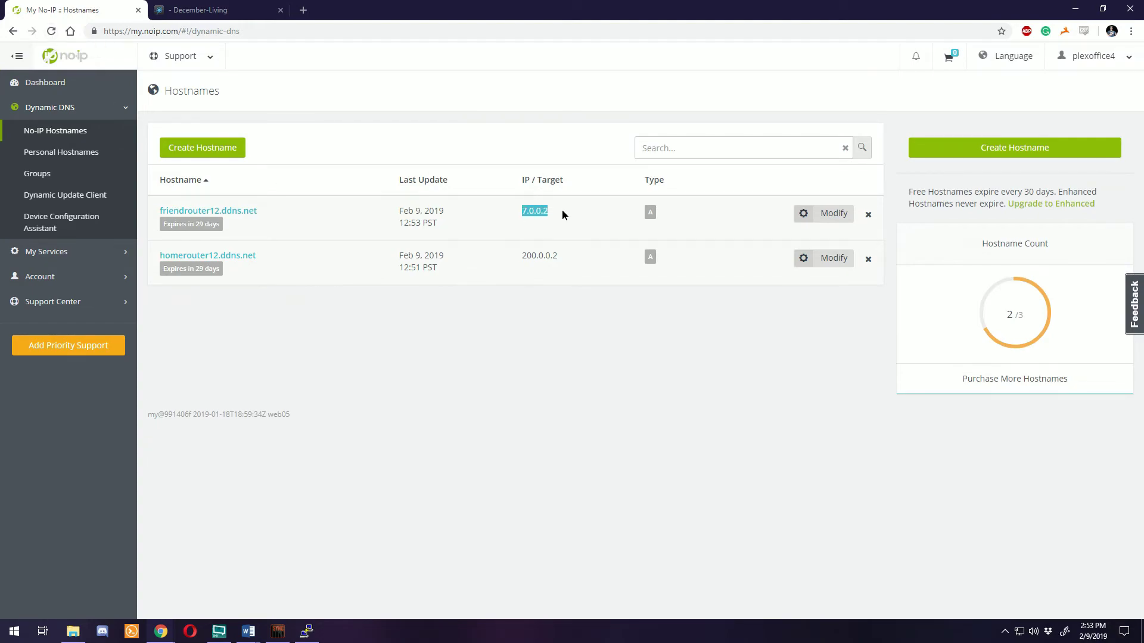
pyautogui.moveTo(525, 256); pyautogui.dragTo(559, 255)
pyautogui.moveTo(523, 214); pyautogui.dragTo(556, 216)
pyautogui.moveTo(523, 257); pyautogui.dragTo(564, 256)
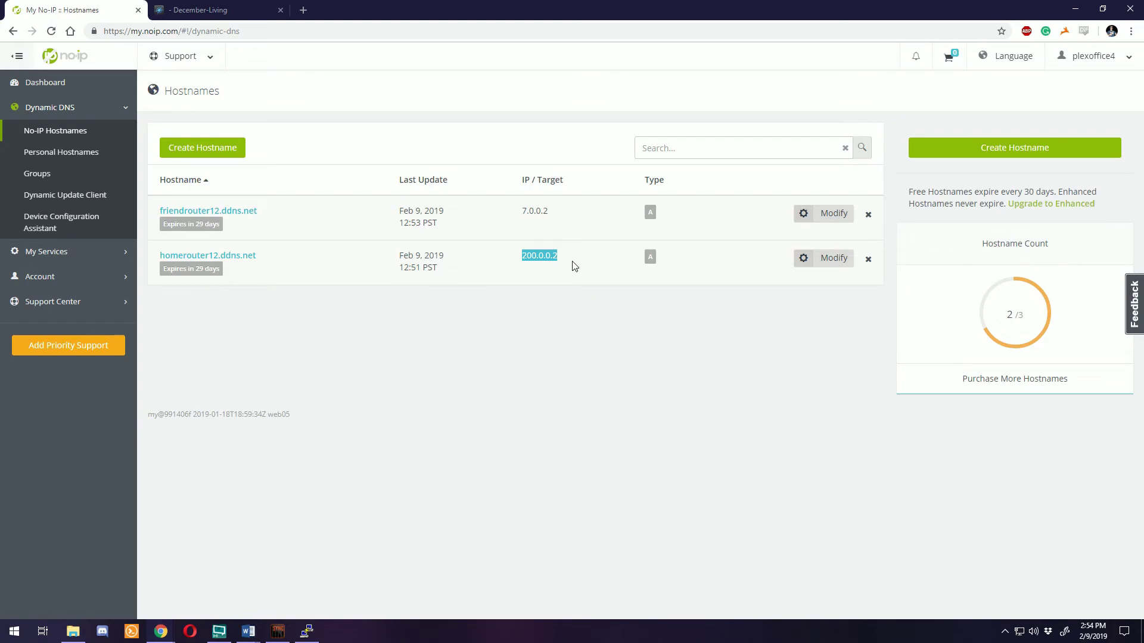
pyautogui.hotkey('alt', 'Tab')
pyautogui.write('ssh')
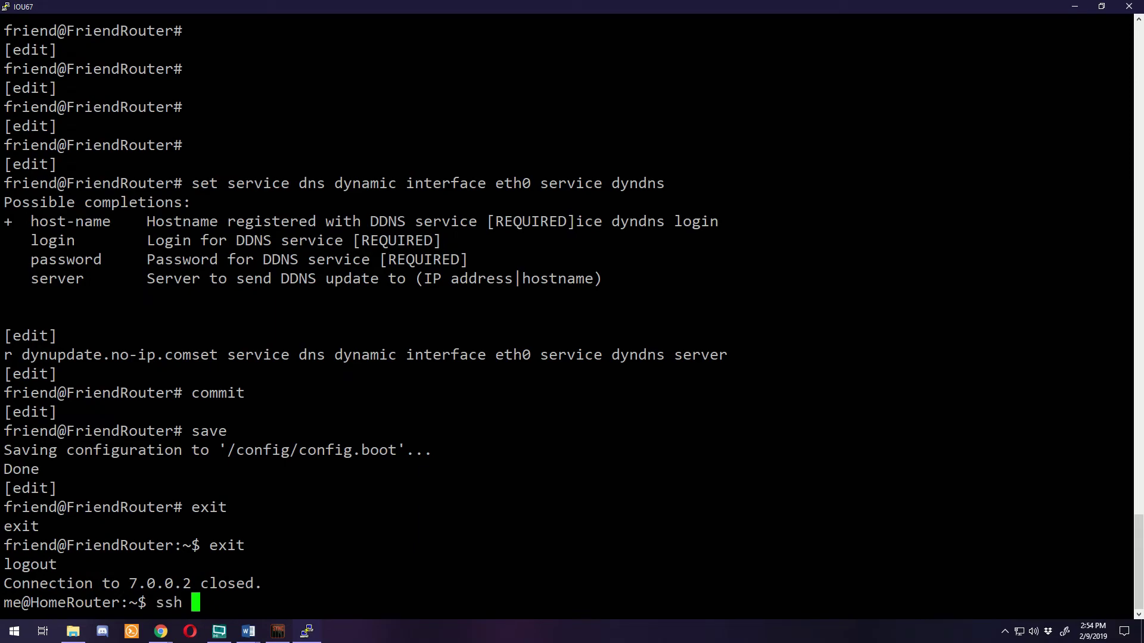
pyautogui.write('friend@frie')
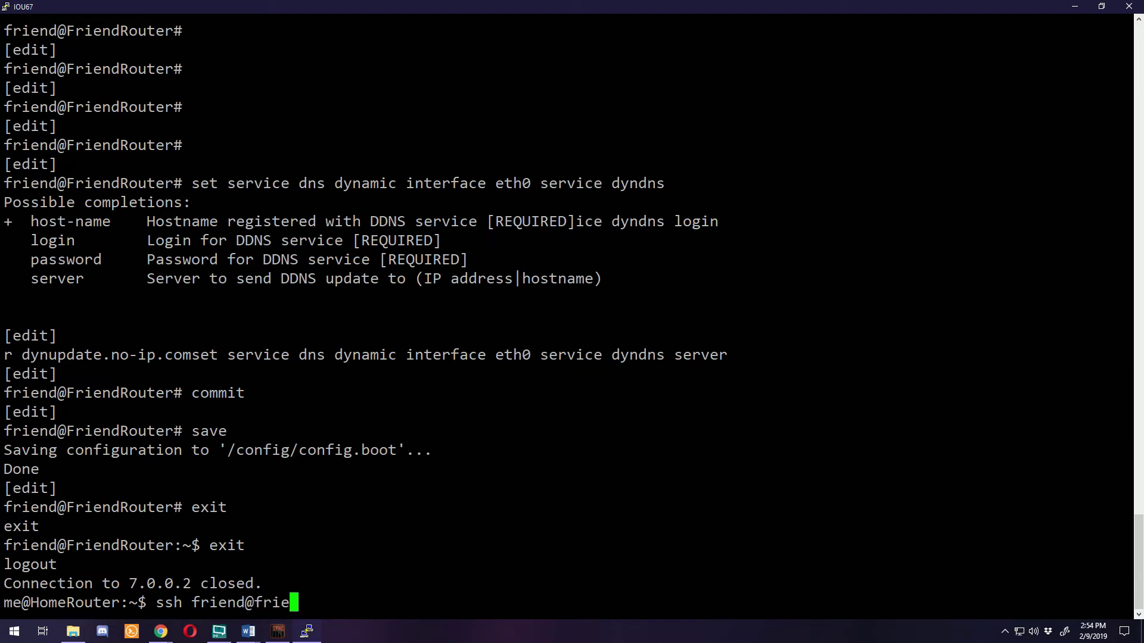
pyautogui.write('ndrouter12.ddns.net')
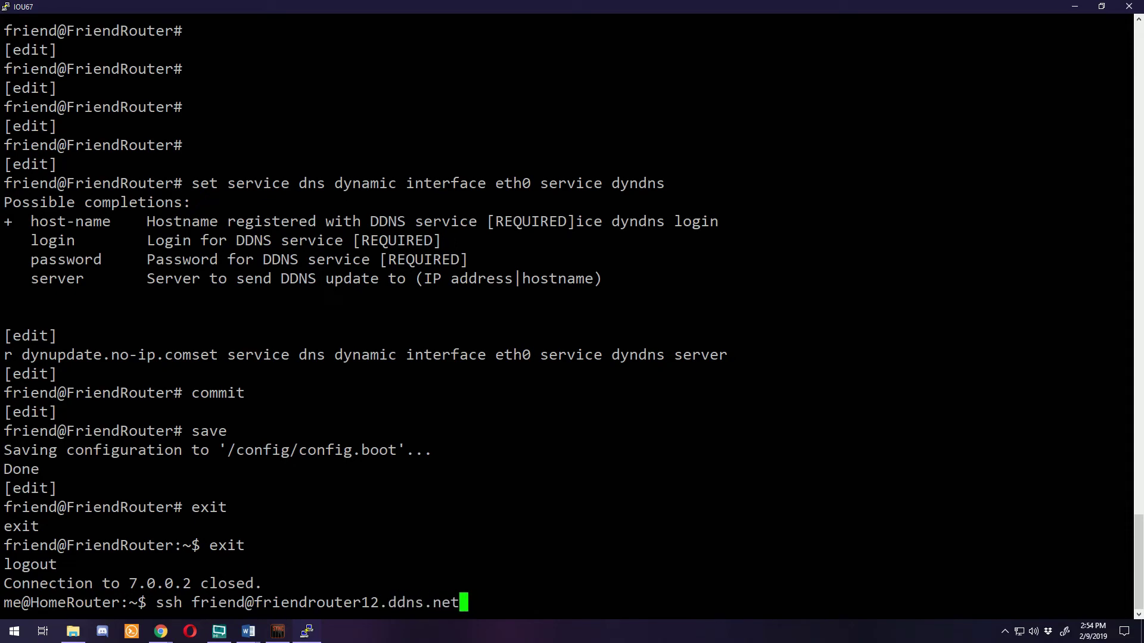
pyautogui.press('Return')
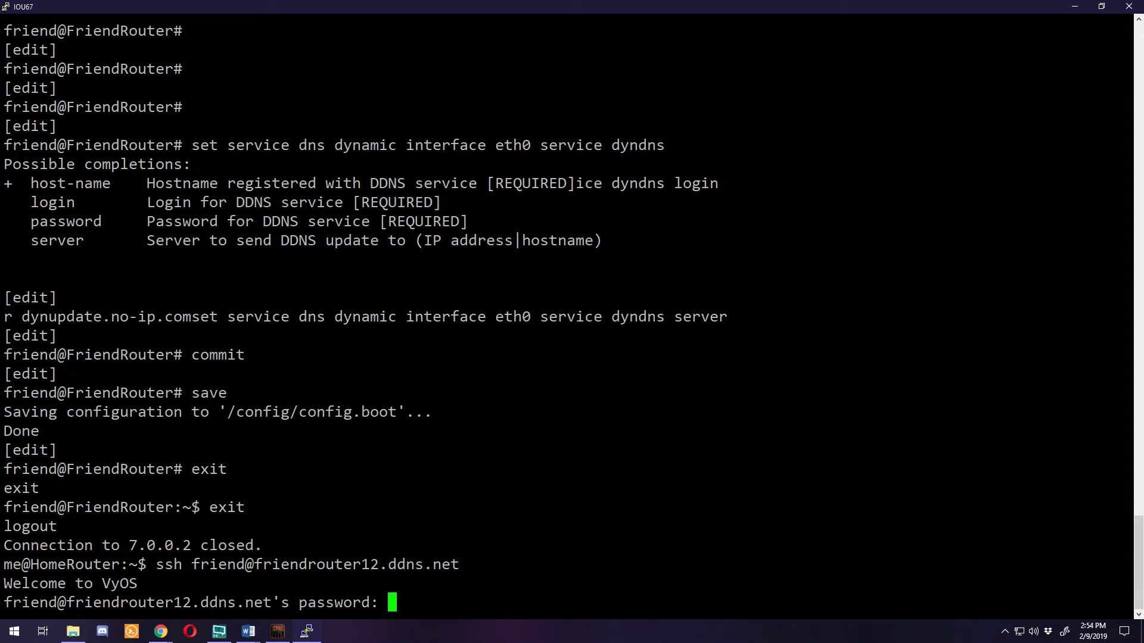
pyautogui.press('Return')
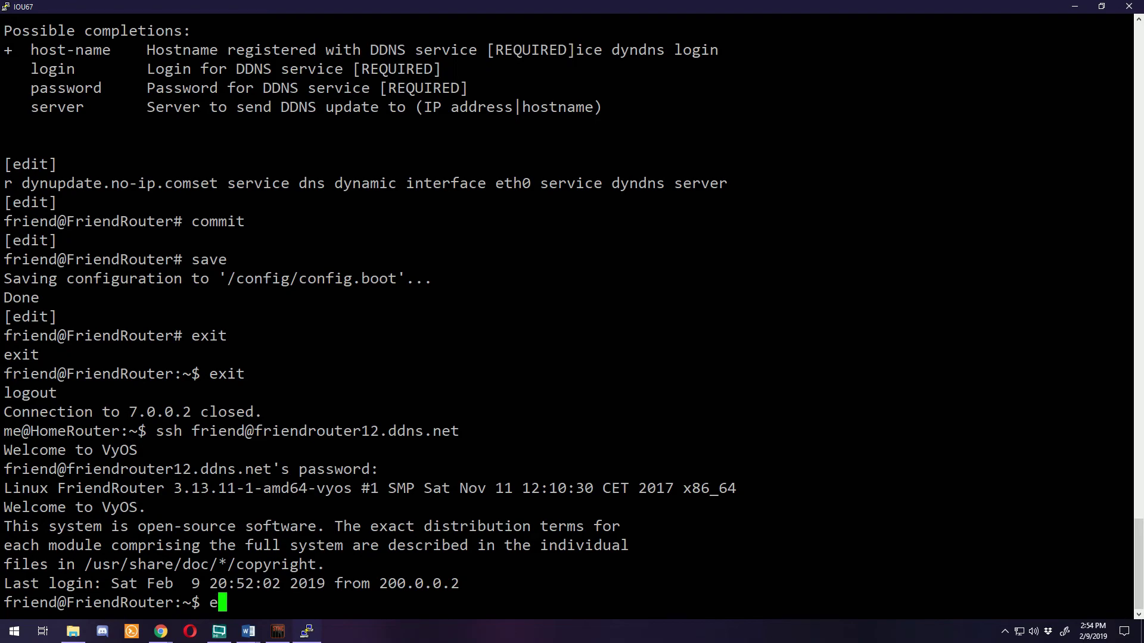
pyautogui.write('exit')
pyautogui.press('Return')
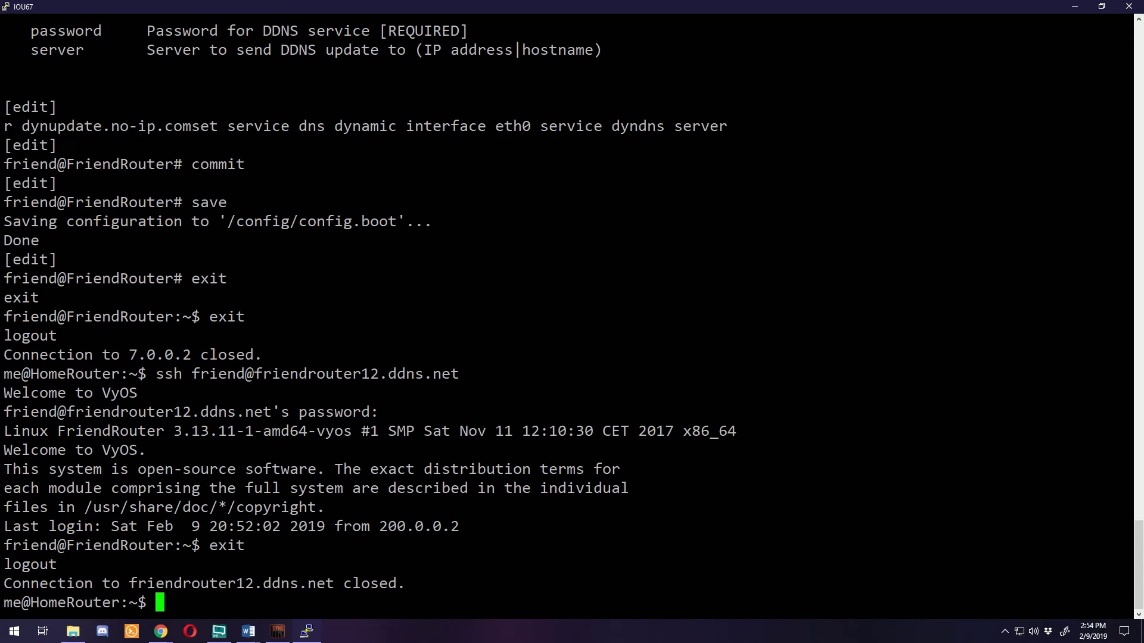
# Run 'show openvpn site-to-site status' to list the vtun0 tunnel to friendrouter12.ddns.net
pyautogui.write('show openvpn ')
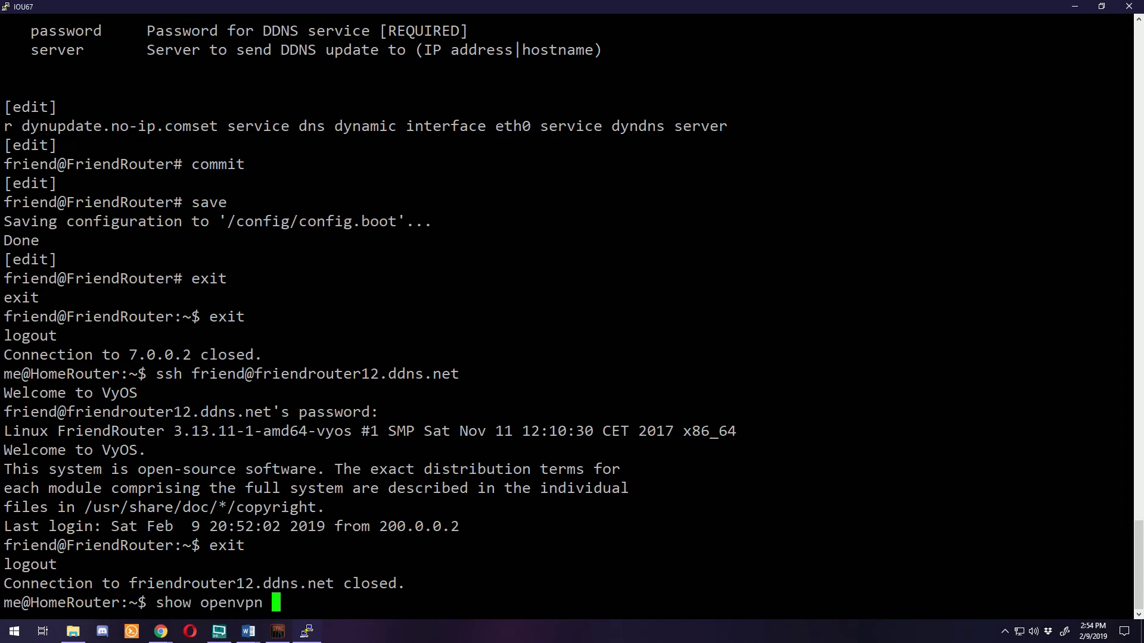
pyautogui.write('st')
pyautogui.press('Tab')
pyautogui.press('BackSpace')
pyautogui.press('BackSpace')
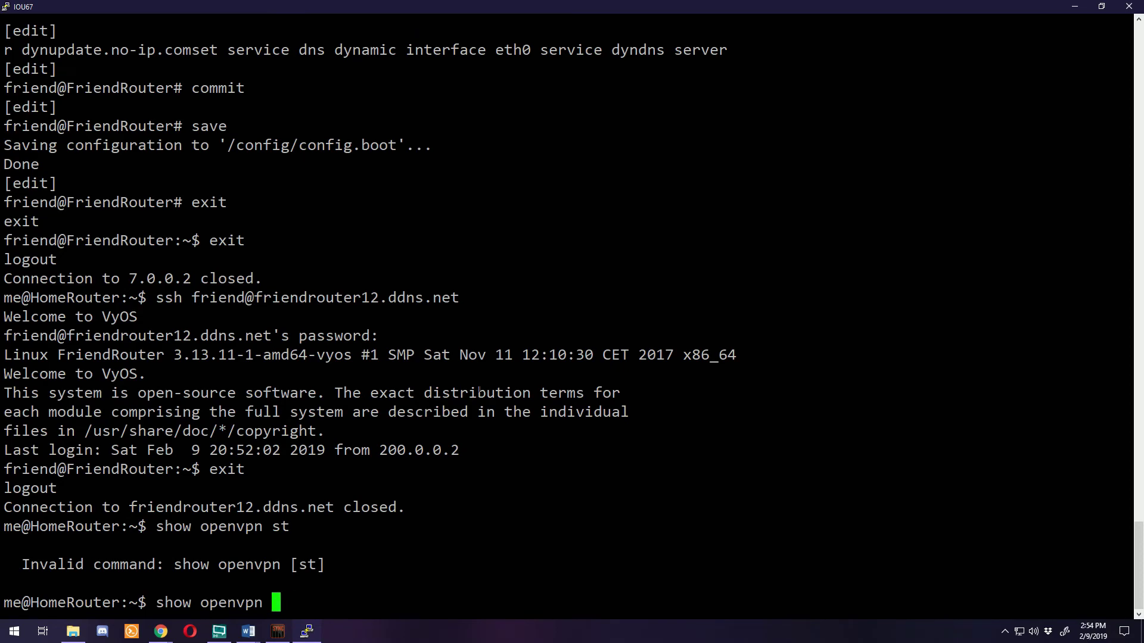
pyautogui.write('si')
pyautogui.press('Tab')
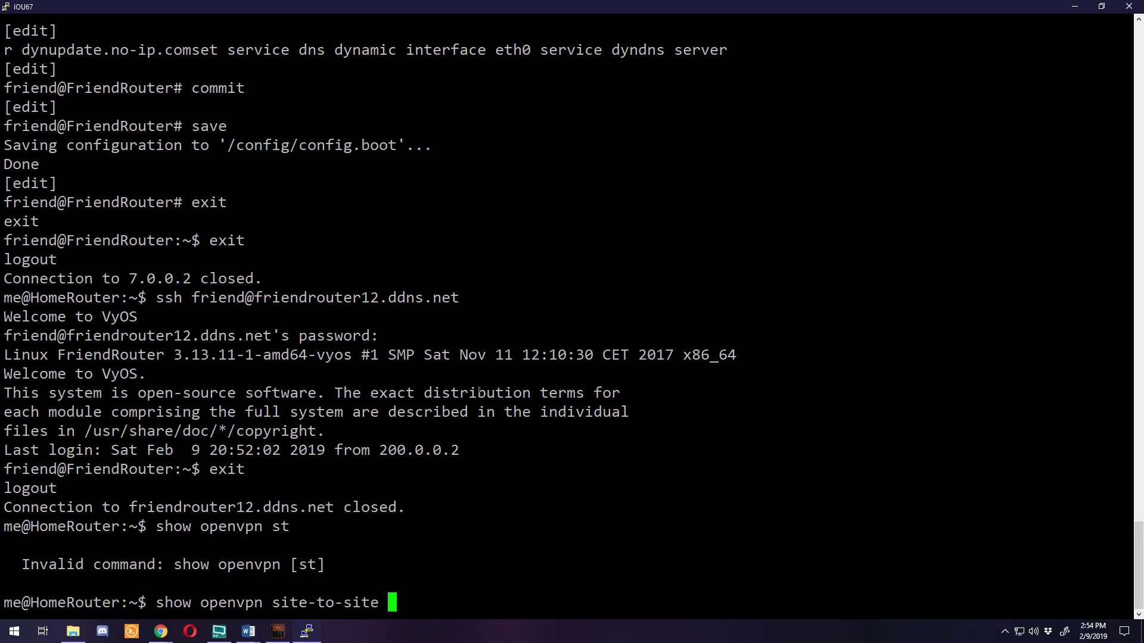
pyautogui.write('status')
pyautogui.press('Return')
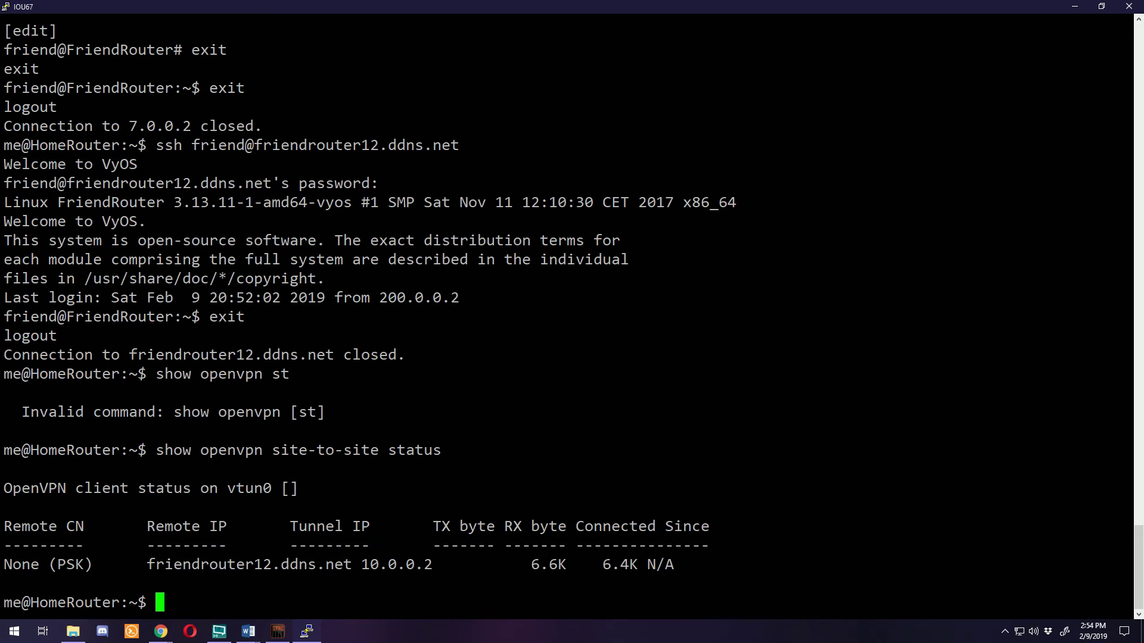
# Ping 192.168.0.1, then stop it to view the packet-loss statistics
pyautogui.write('ping')
pyautogui.press('BackSpace')
pyautogui.press('BackSpace')
pyautogui.press('BackSpace')
pyautogui.press('BackSpace')
pyautogui.press('BackSpace')
pyautogui.write('ping 192.168')
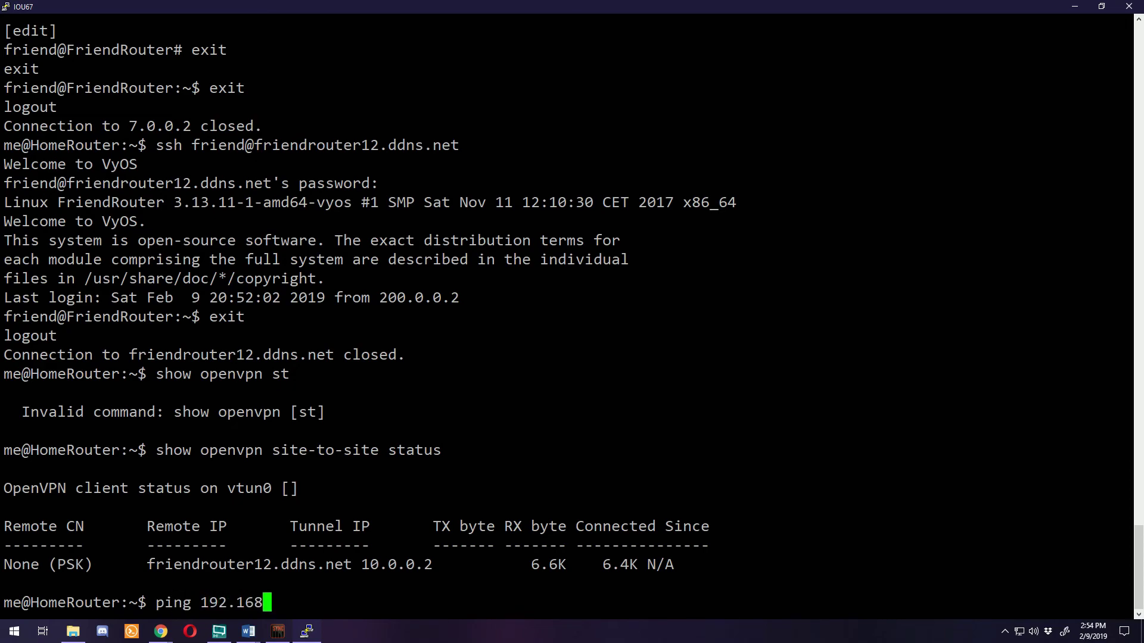
pyautogui.write('.0.1')
pyautogui.press('Return')
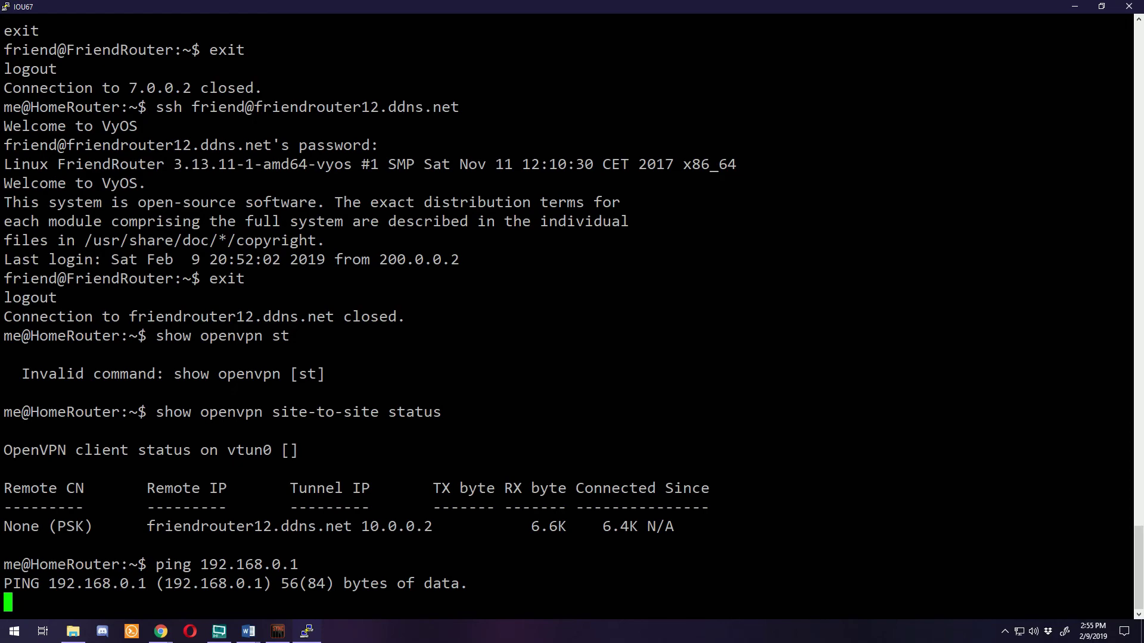
pyautogui.hotkey('ctrl', 'c')
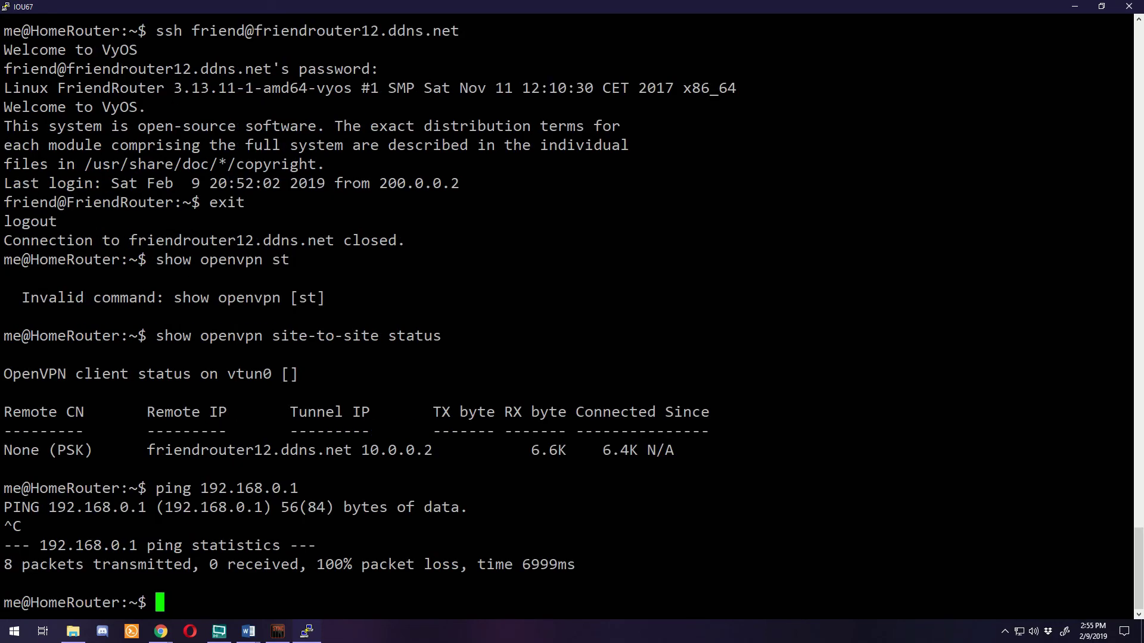